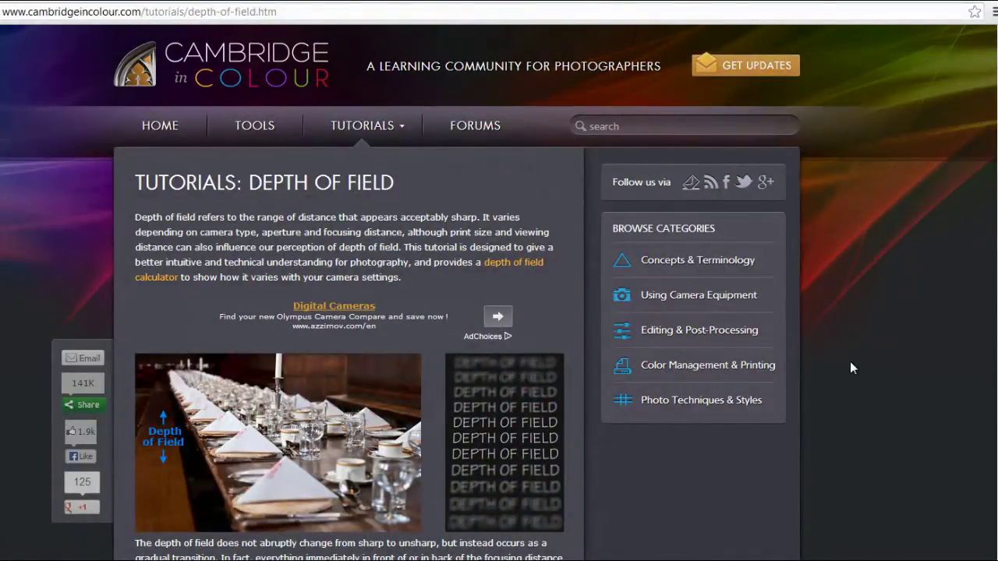
# Step: Create target camera Camera001 from the perspective view and turn on safe frames
pyautogui.scroll(-4, 850, 361)
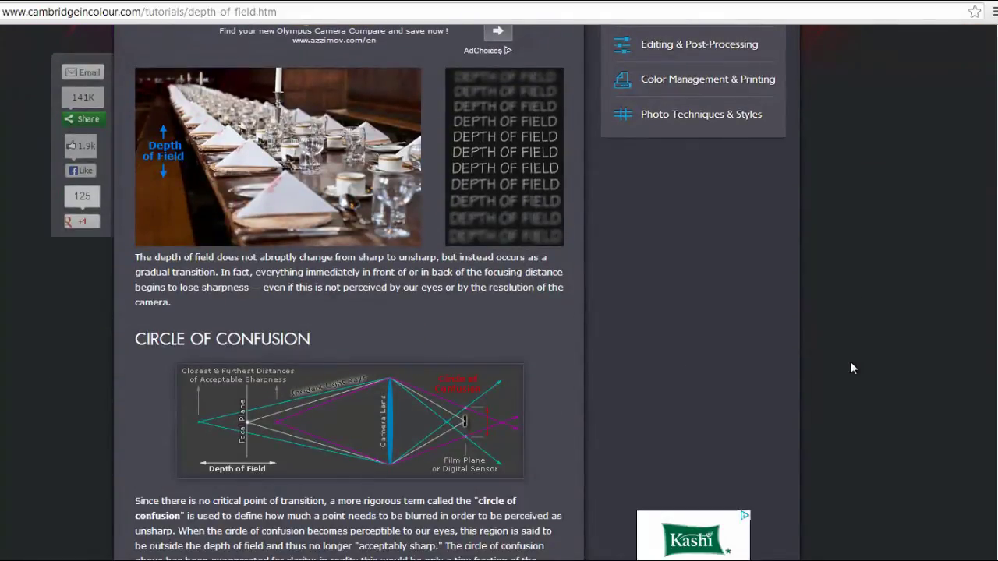
pyautogui.scroll(-2, 850, 368)
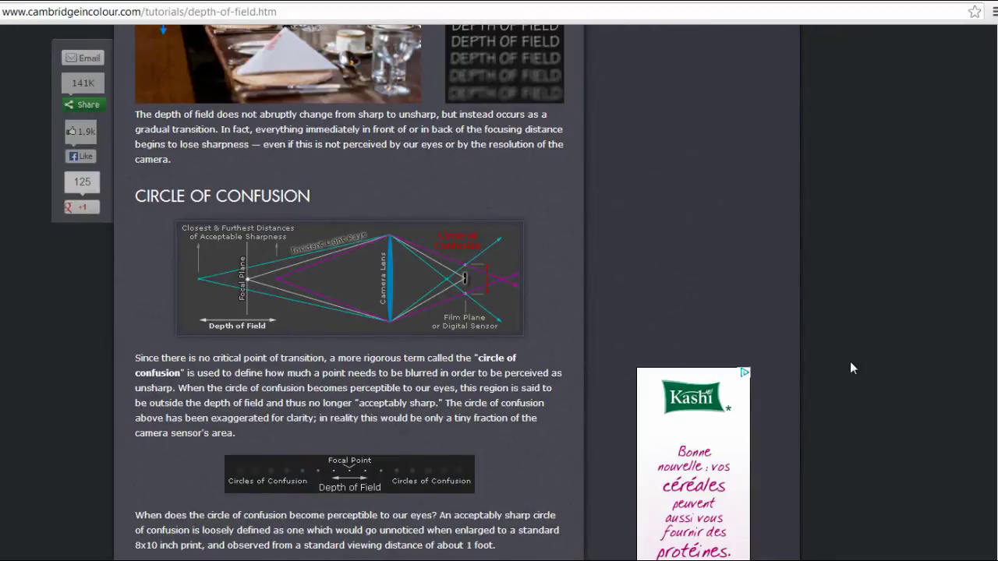
pyautogui.scroll(-2, 850, 368)
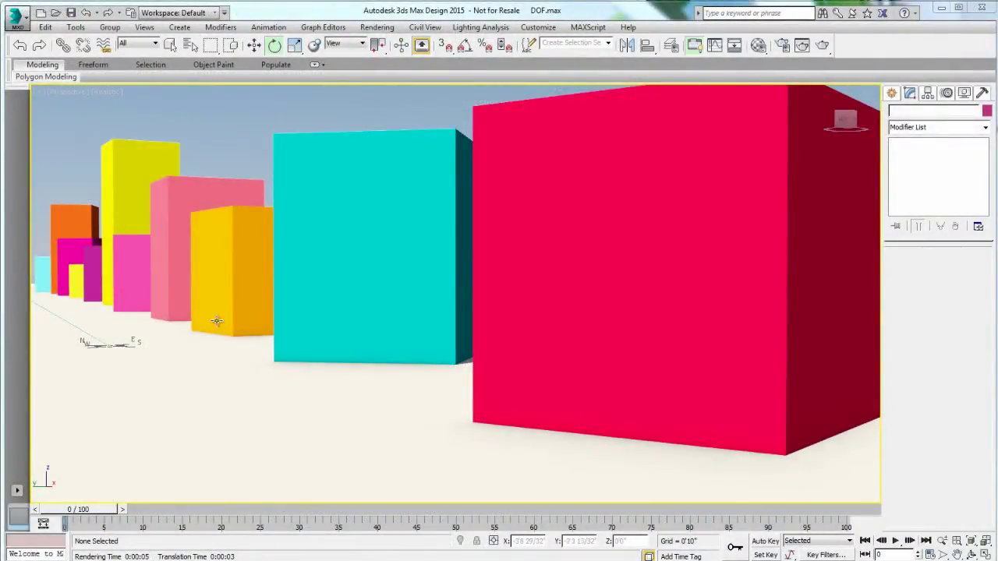
pyautogui.click(179, 27)
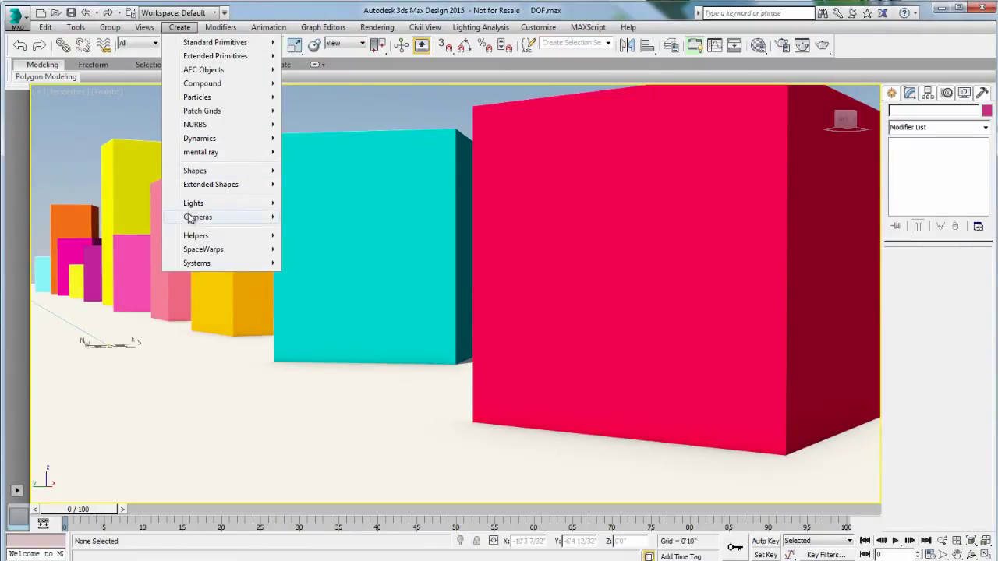
pyautogui.moveTo(192, 218)
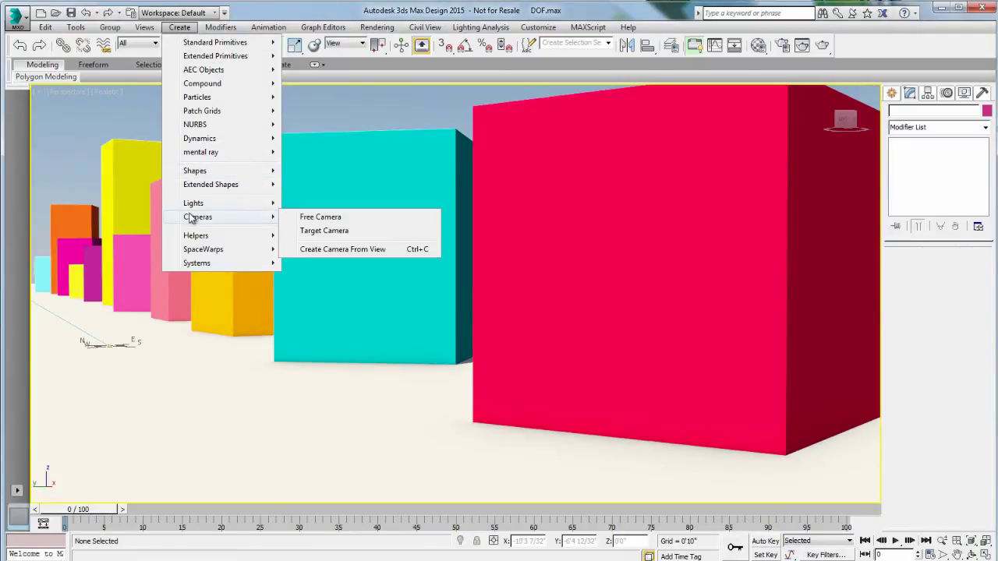
pyautogui.click(343, 249)
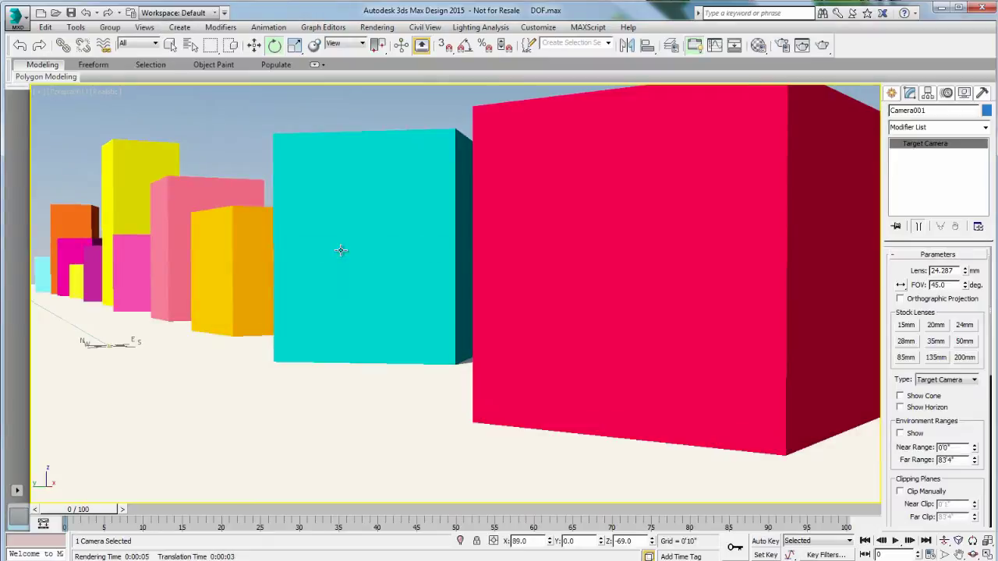
pyautogui.click(68, 94)
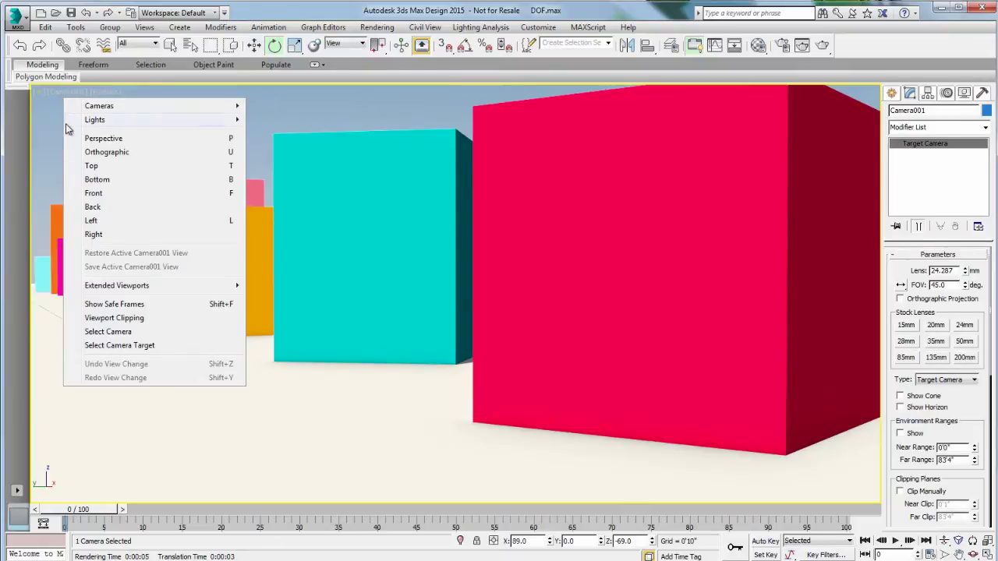
pyautogui.click(100, 304)
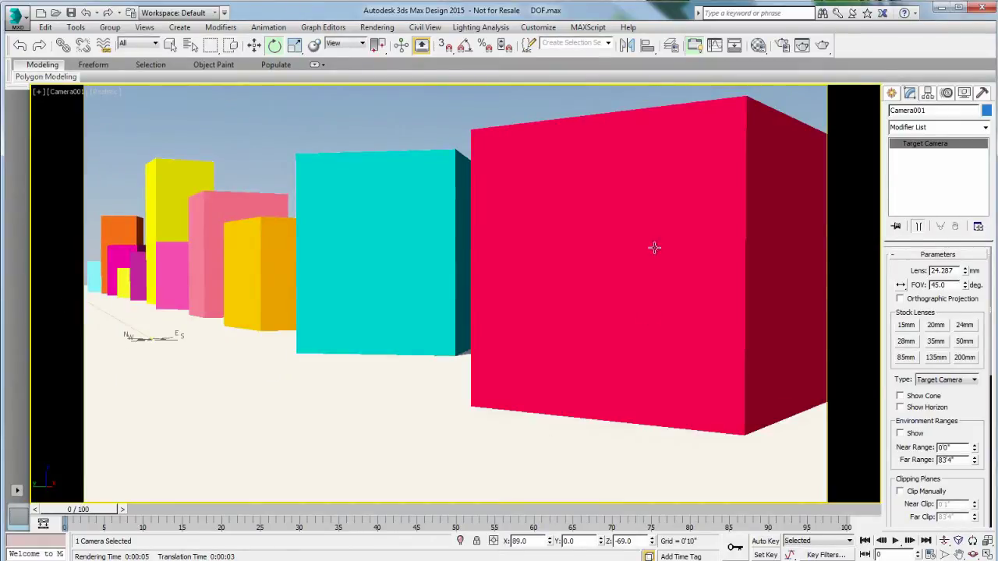
# Step: Render the Camera001 view, move the frame window aside, and clone the rendered frame
pyautogui.click(823, 45)
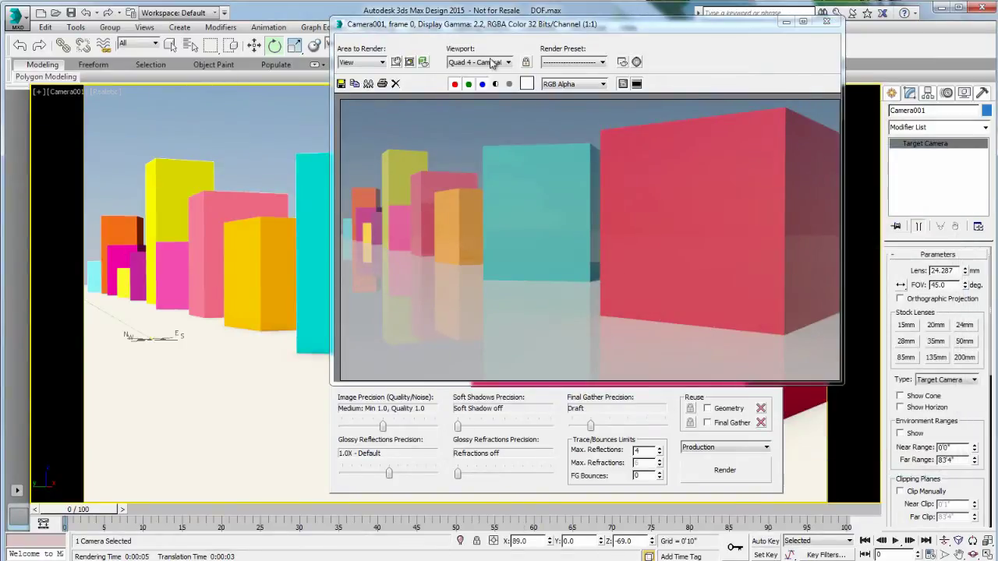
pyautogui.moveTo(579, 29); pyautogui.dragTo(478, 54)
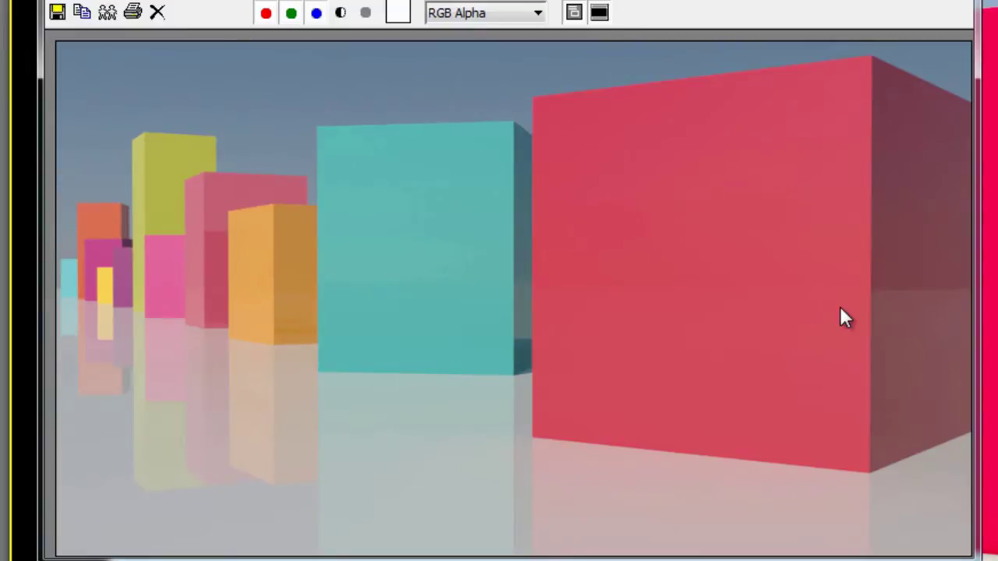
pyautogui.click(109, 20)
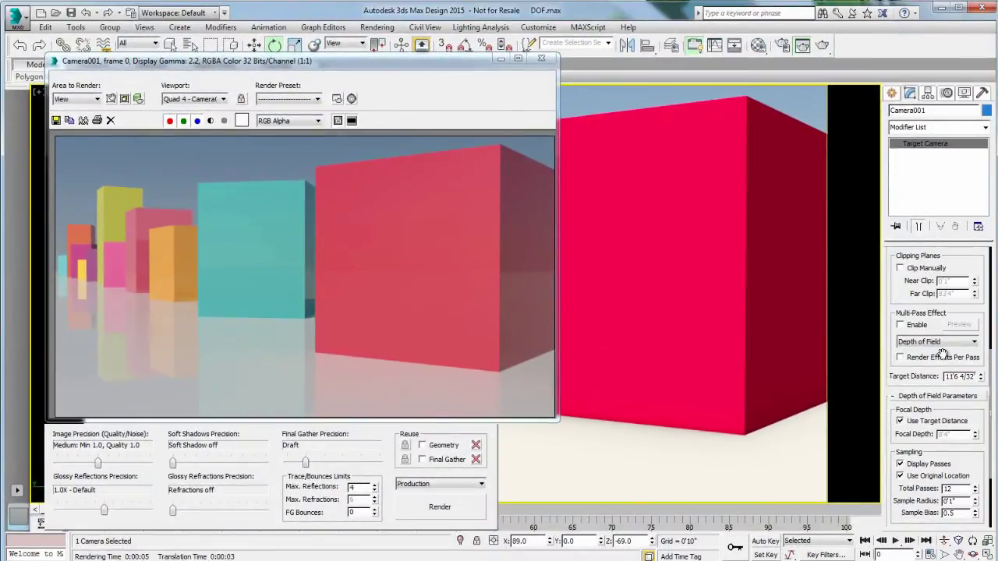
pyautogui.click(941, 343)
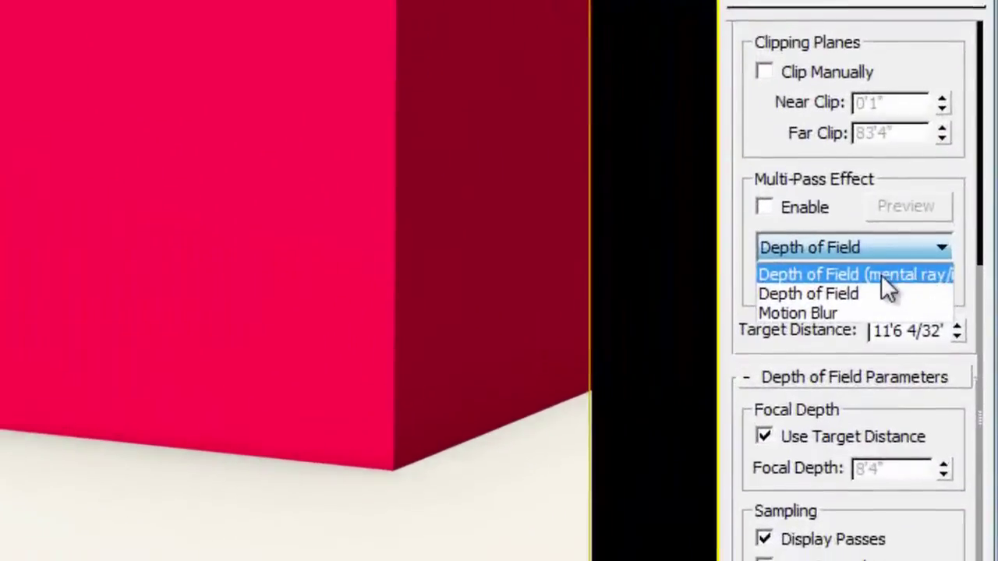
# Step: Set Camera001's multi-pass effect to Depth of Field (mental ray), enable it, and preview the blur
pyautogui.click(897, 276)
pyautogui.scroll(5, 899, 217)
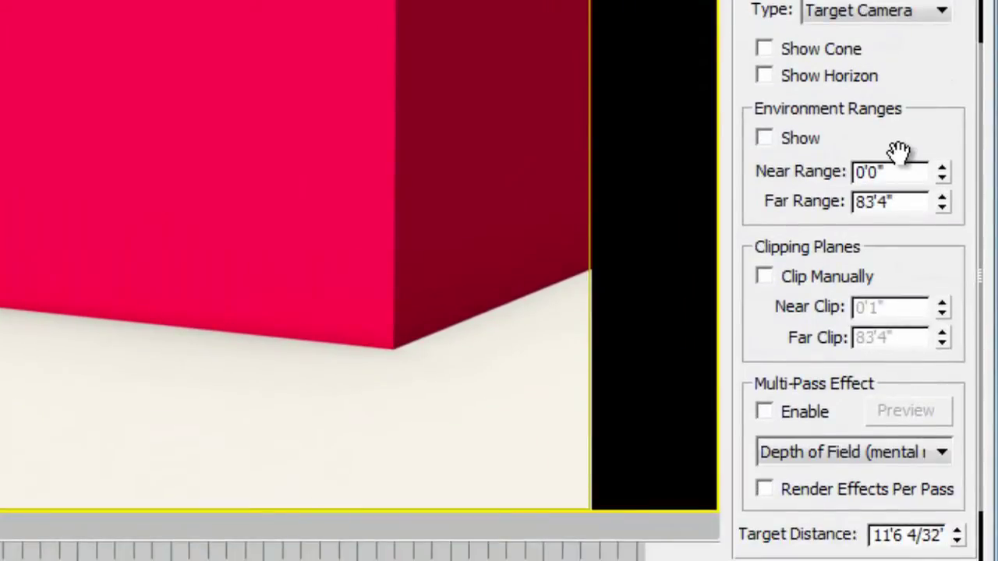
pyautogui.moveTo(935, 127); pyautogui.dragTo(929, 10)
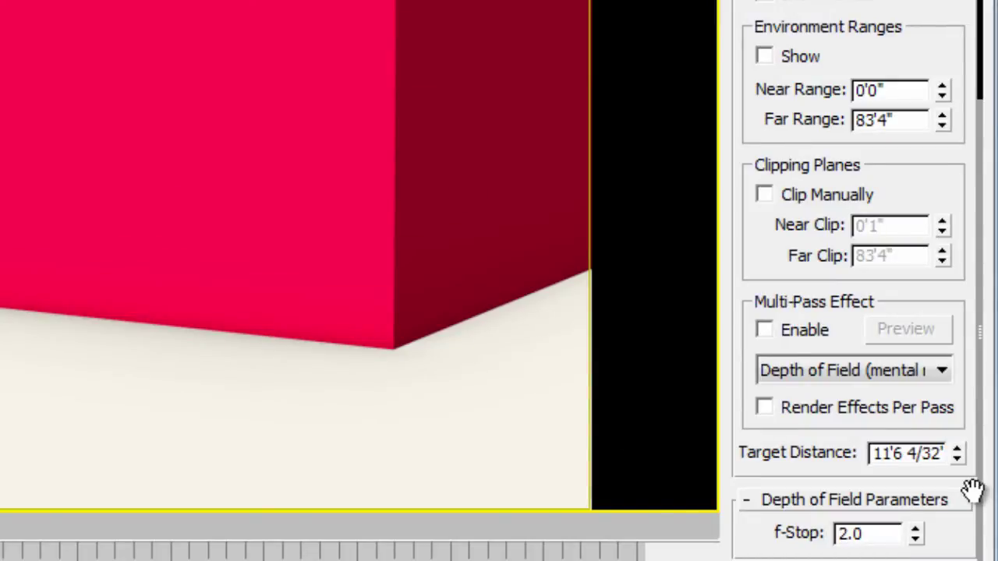
pyautogui.click(765, 331)
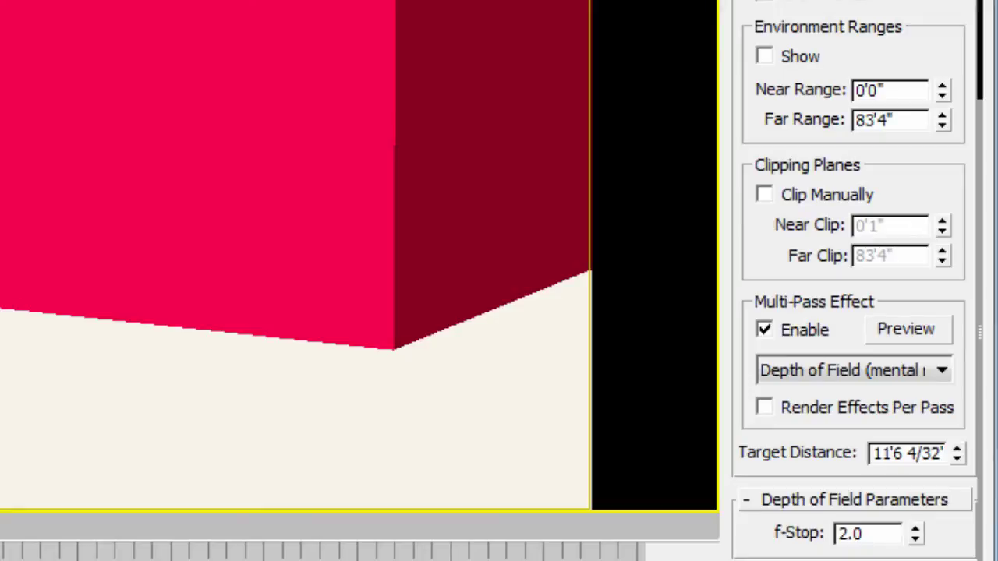
pyautogui.click(900, 335)
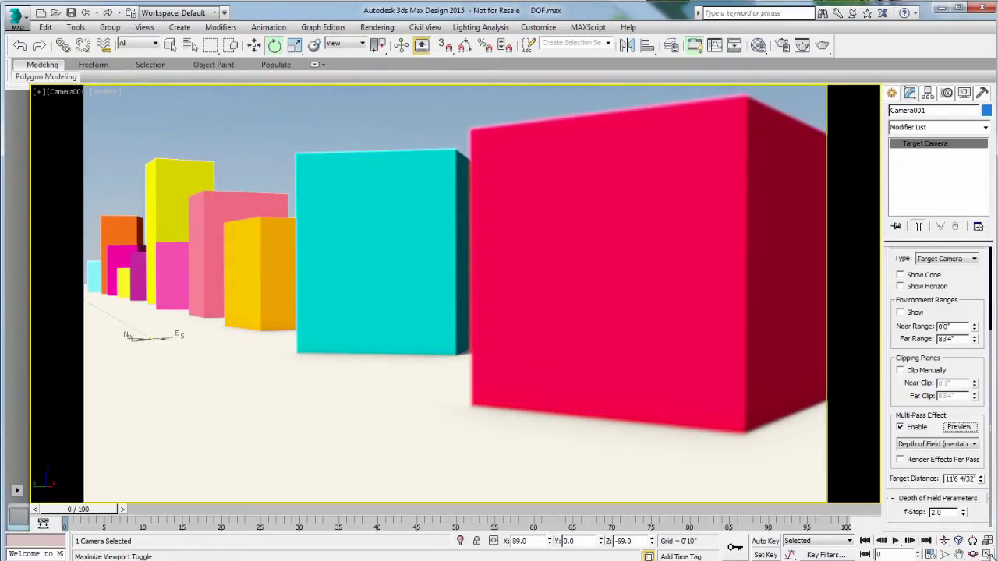
# Step: Restore two viewports, select the camera target in Top, and switch Top to shaded display
pyautogui.hotkey('alt', 'w')
pyautogui.moveTo(564, 438); pyautogui.dragTo(593, 434, button='middle')
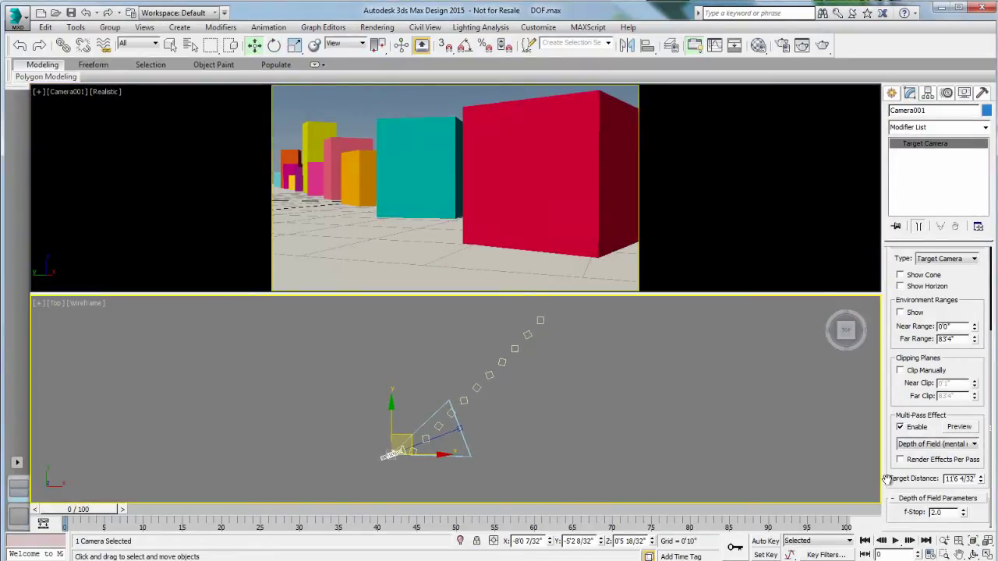
pyautogui.click(460, 428)
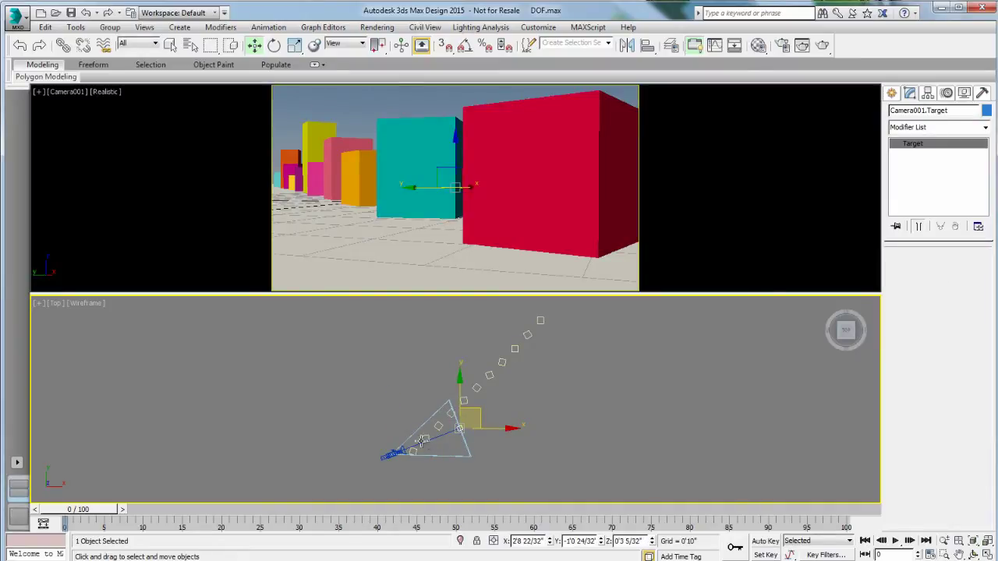
pyautogui.press('F3')
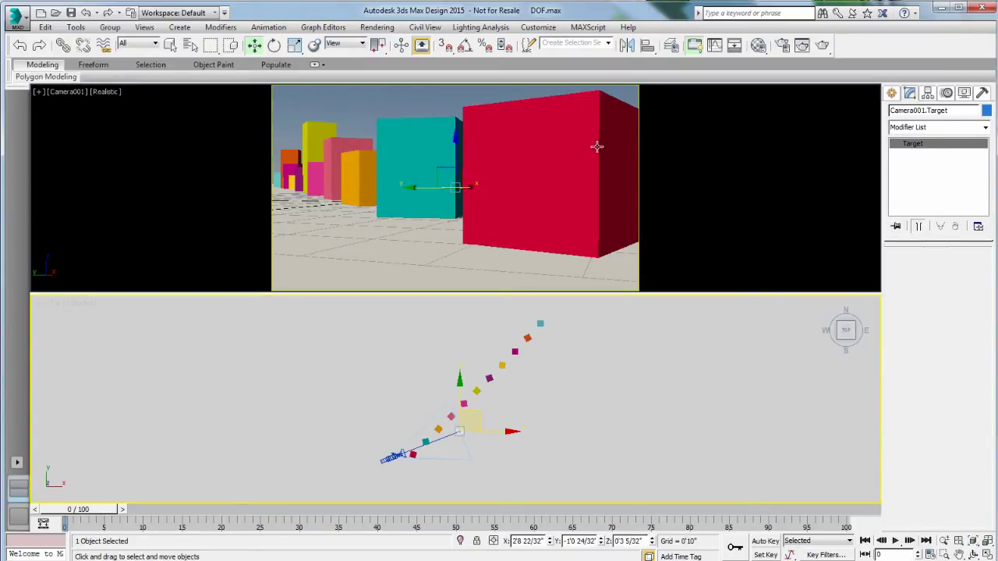
# Step: Select Camera001 in the Top view and show its parameters in the Modify panel
pyautogui.rightClick(676, 175)
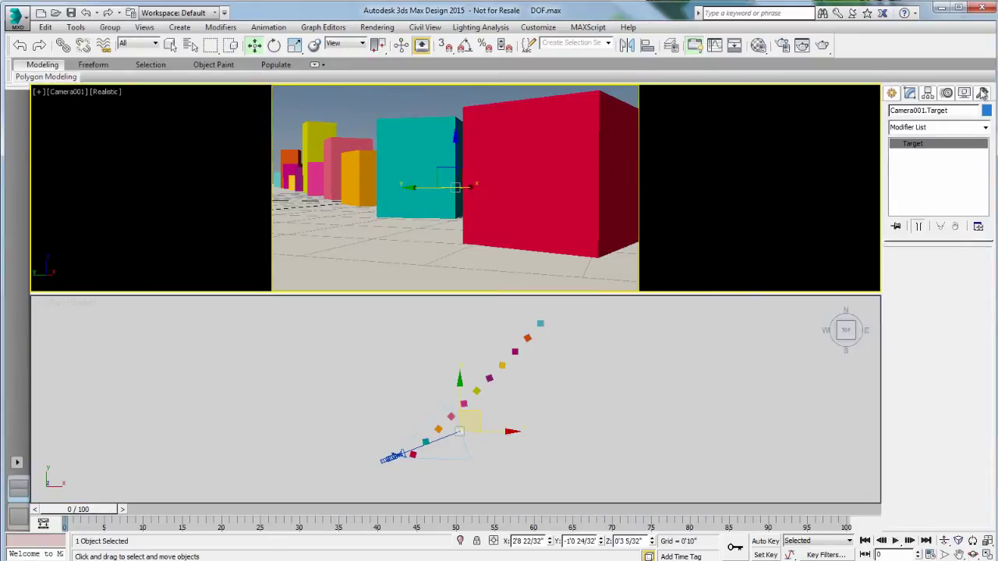
pyautogui.click(392, 457)
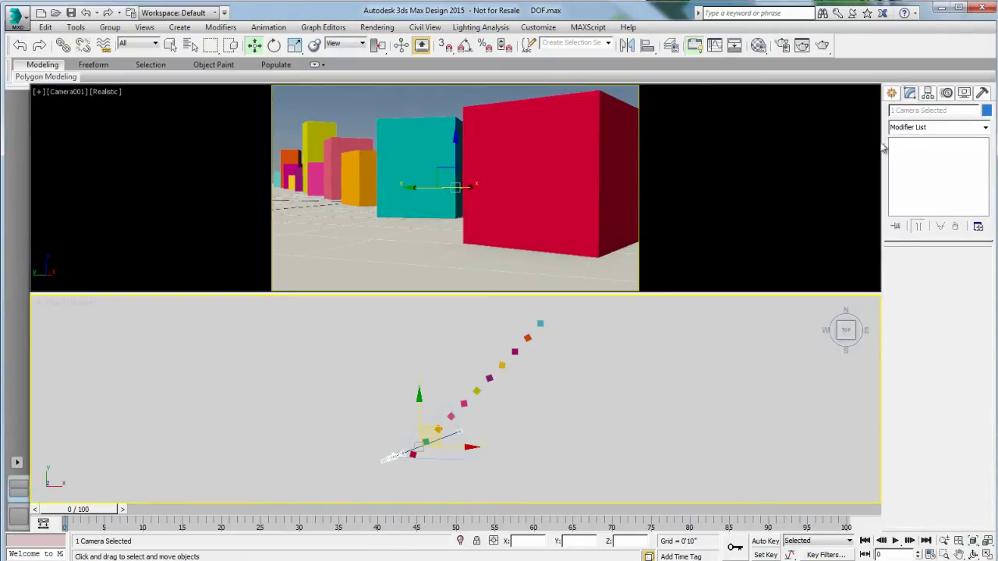
pyautogui.click(893, 94)
pyautogui.click(910, 94)
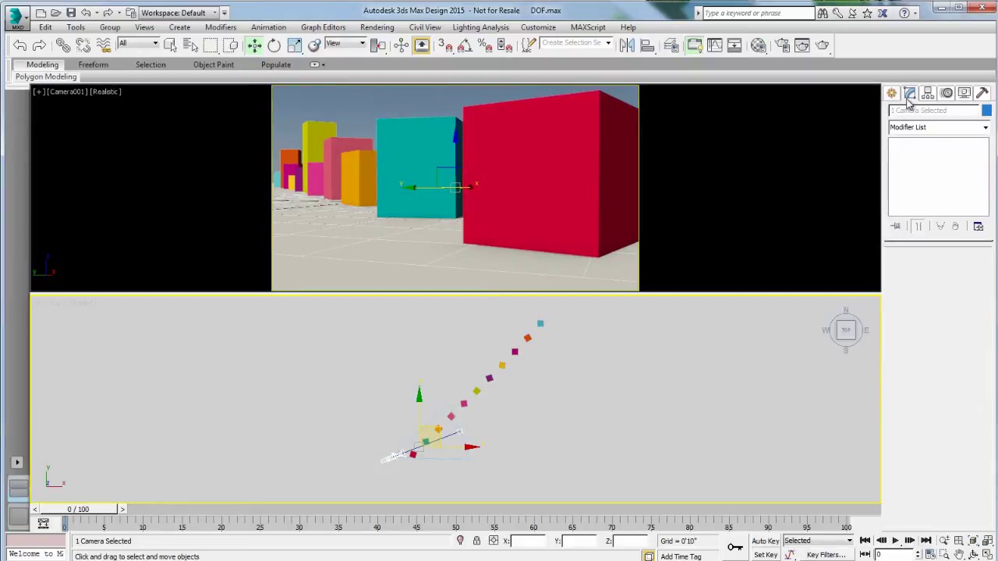
pyautogui.click(892, 97)
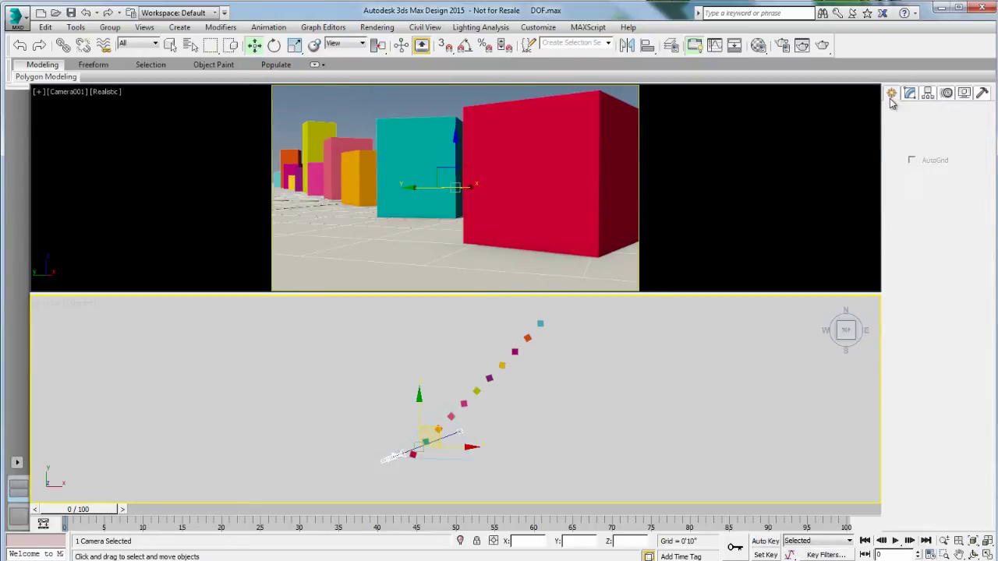
pyautogui.click(388, 460)
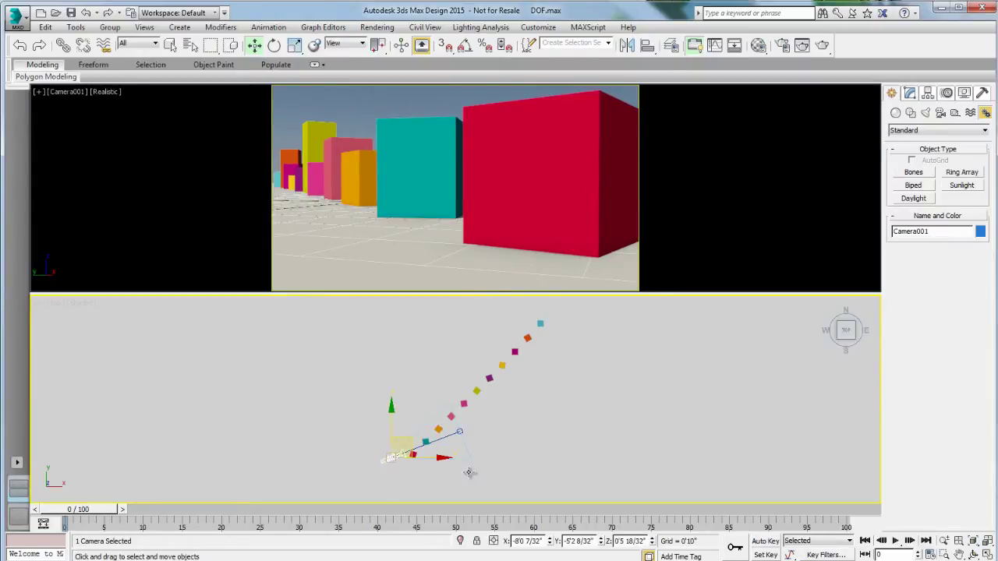
pyautogui.click(910, 94)
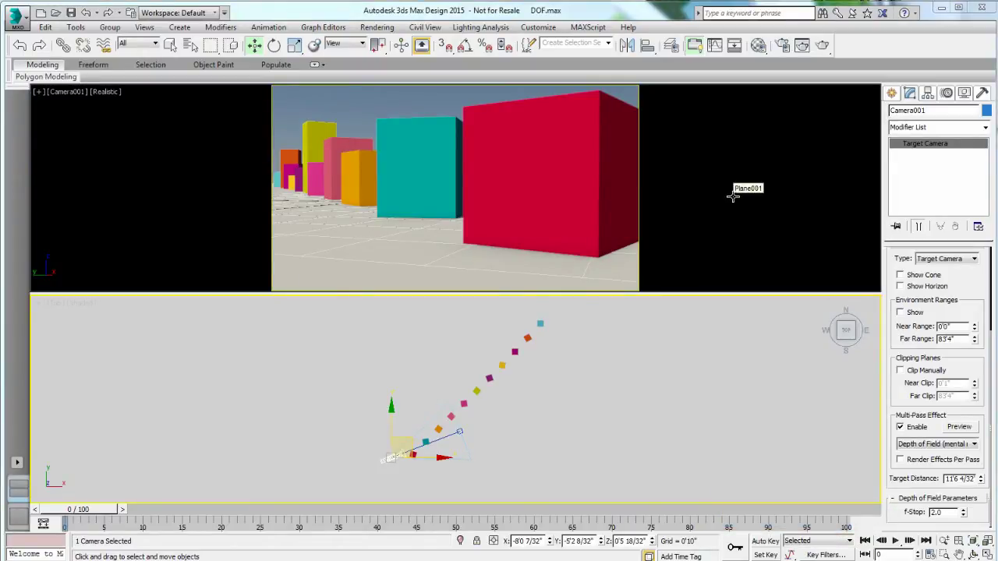
# Step: Set Camera001's f-Stop to 0.5, preview the blur, and render the camera view
pyautogui.doubleClick(937, 512)
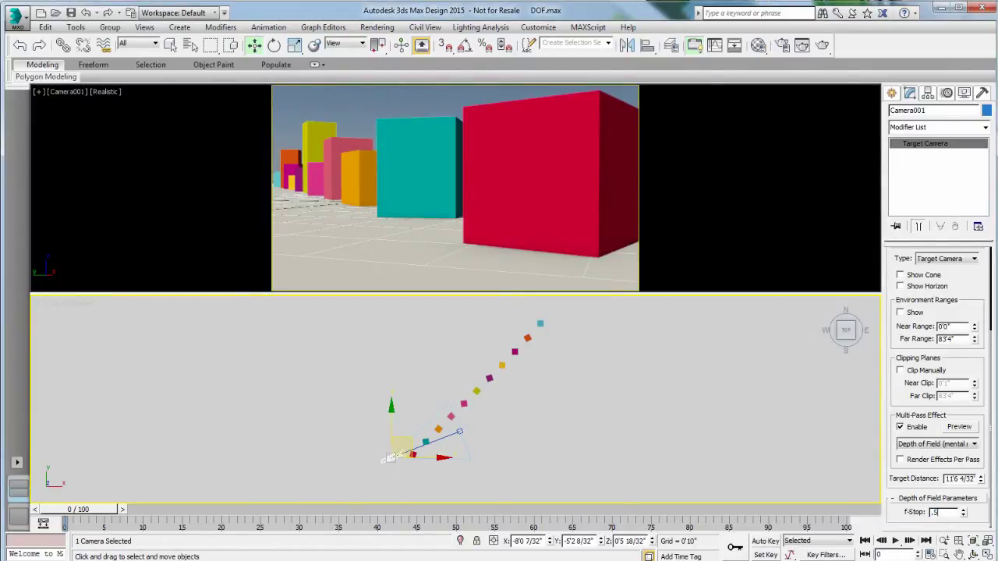
pyautogui.press('Return')
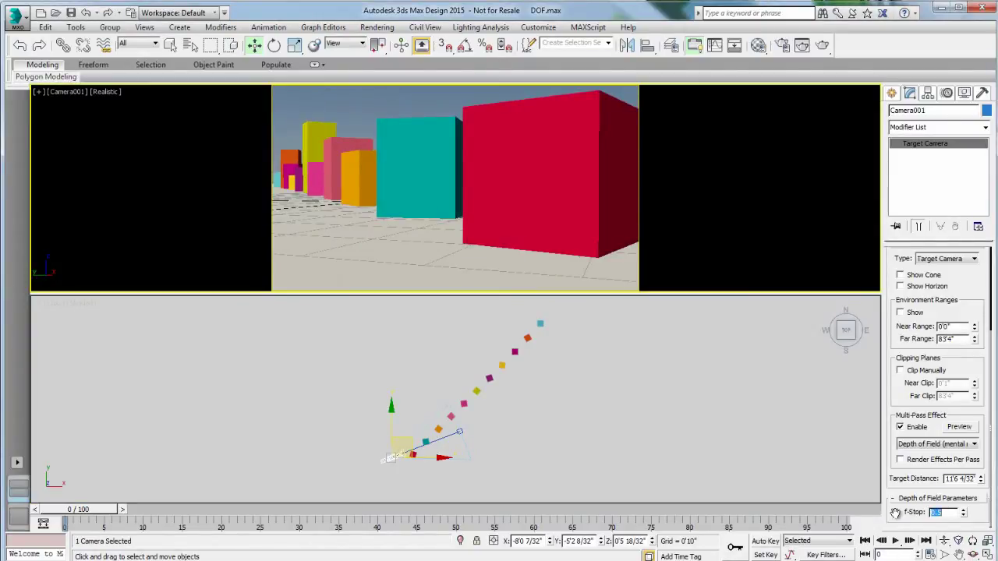
pyautogui.click(962, 429)
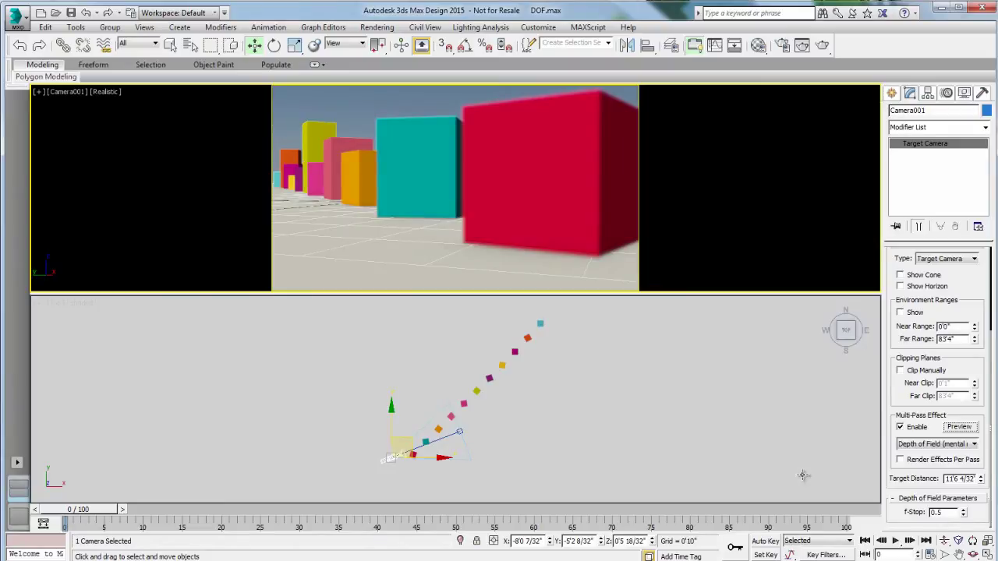
pyautogui.moveTo(947, 512); pyautogui.dragTo(910, 510)
pyautogui.press('Return')
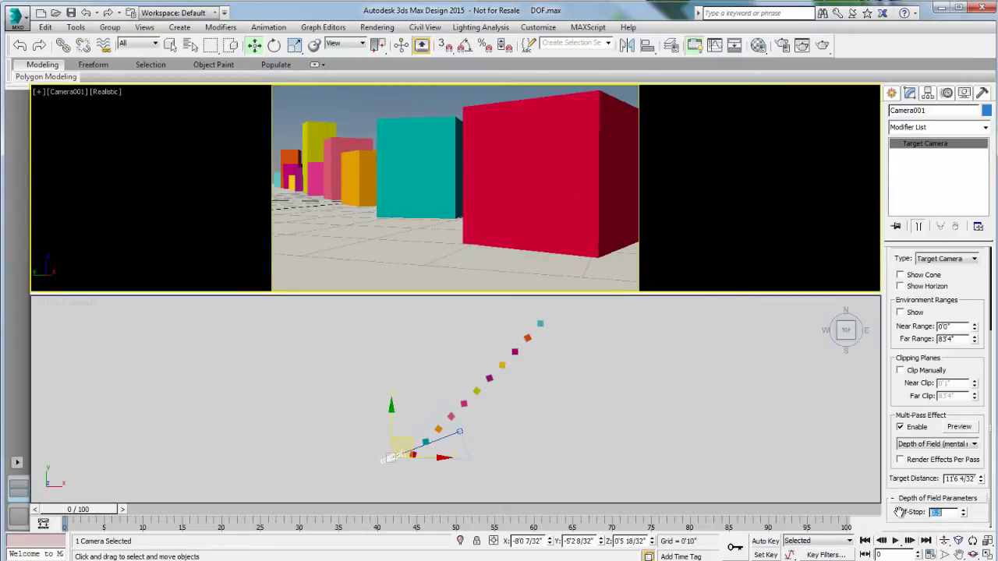
pyautogui.click(824, 44)
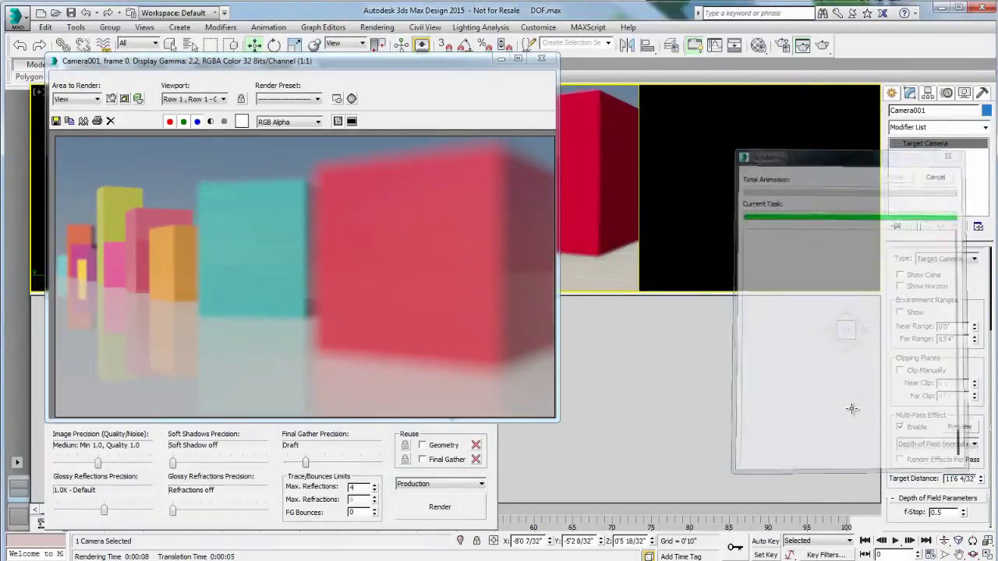
# Step: Shorten Camera001's target distance to 3'5 14/32" and deselect the camera
pyautogui.moveTo(324, 64); pyautogui.dragTo(821, 68)
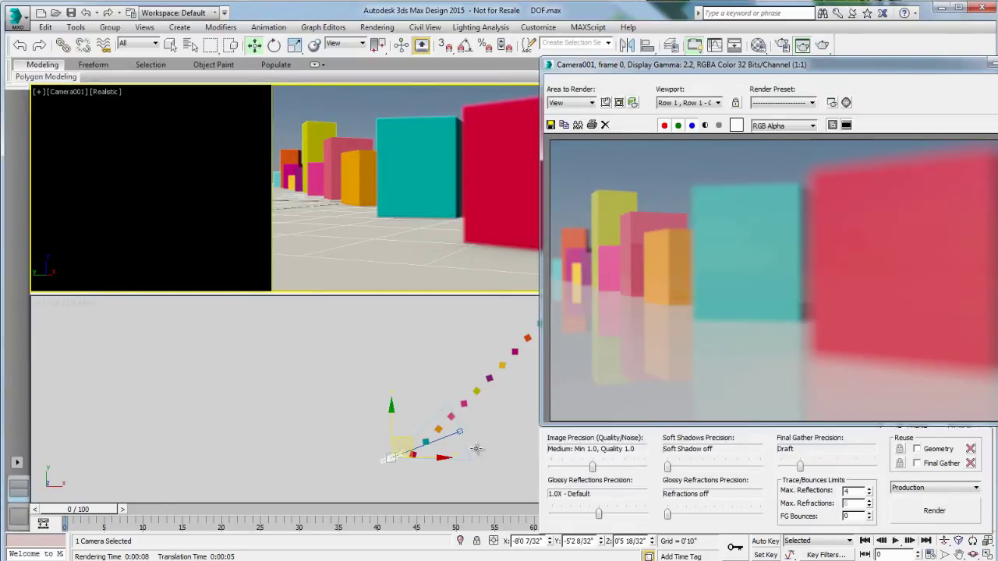
pyautogui.moveTo(901, 65); pyautogui.dragTo(260, 26)
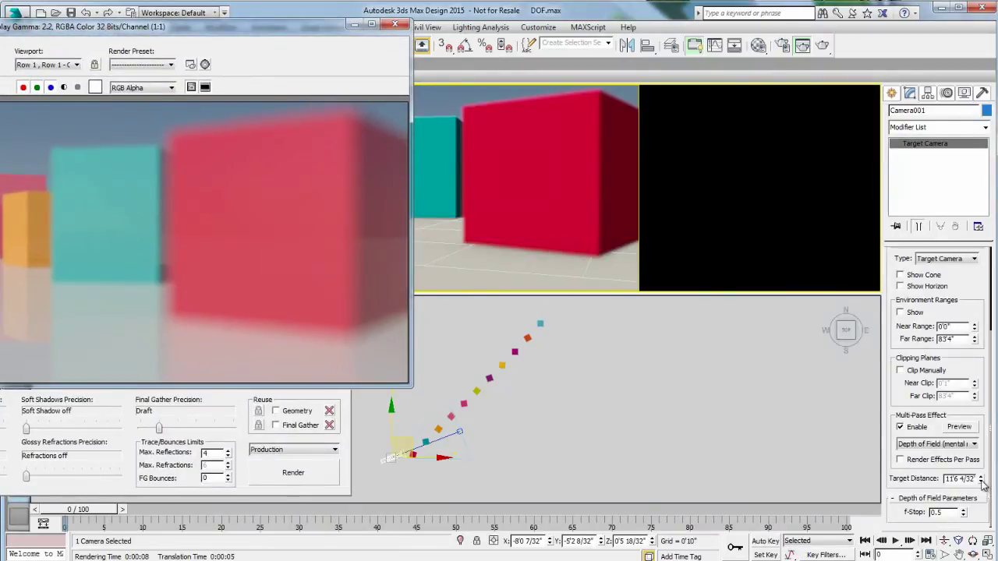
pyautogui.moveTo(980, 481); pyautogui.dragTo(981, 524)
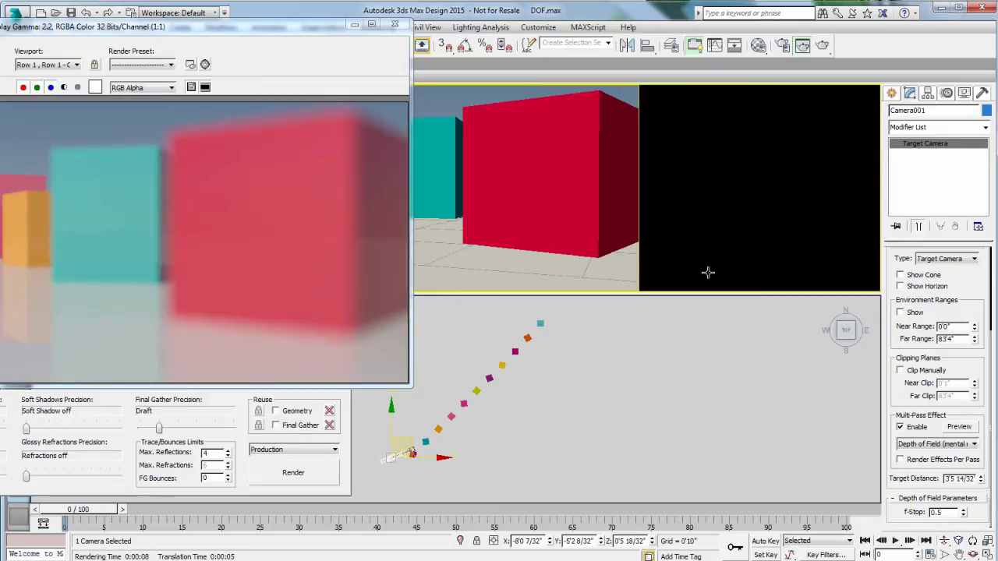
pyautogui.rightClick(733, 178)
pyautogui.click(698, 214)
pyautogui.click(699, 214)
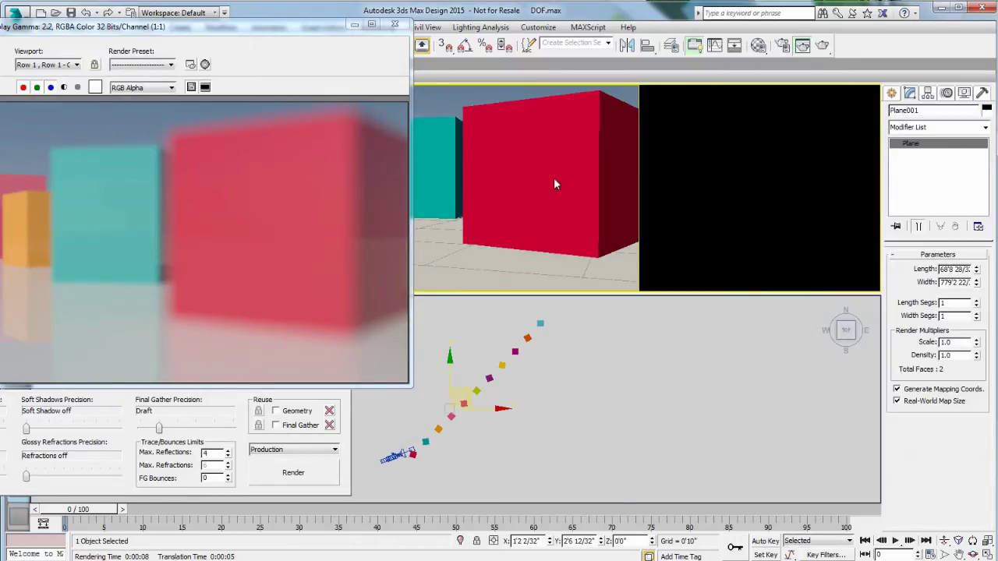
pyautogui.moveTo(308, 29); pyautogui.dragTo(524, 491)
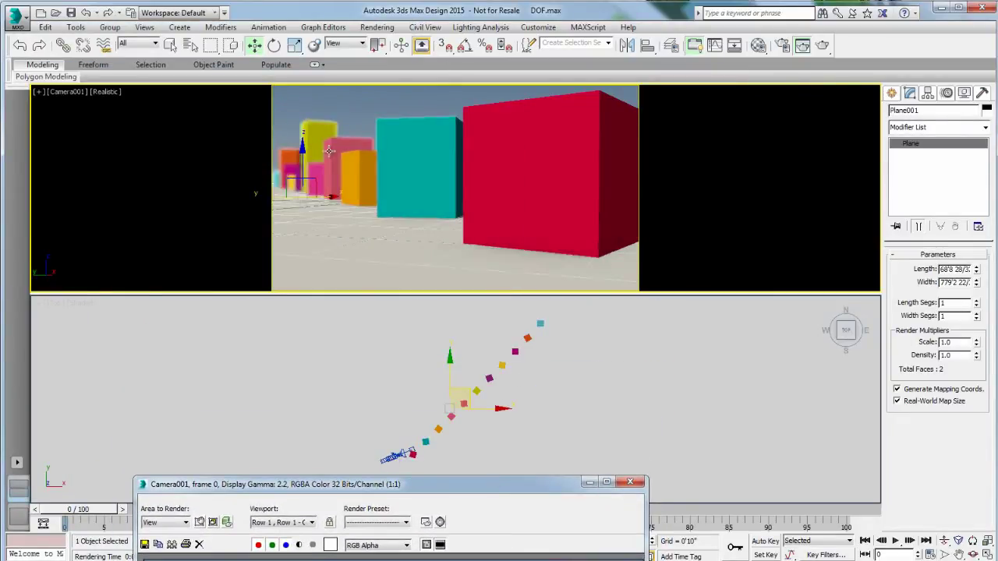
pyautogui.moveTo(471, 488); pyautogui.dragTo(361, 51)
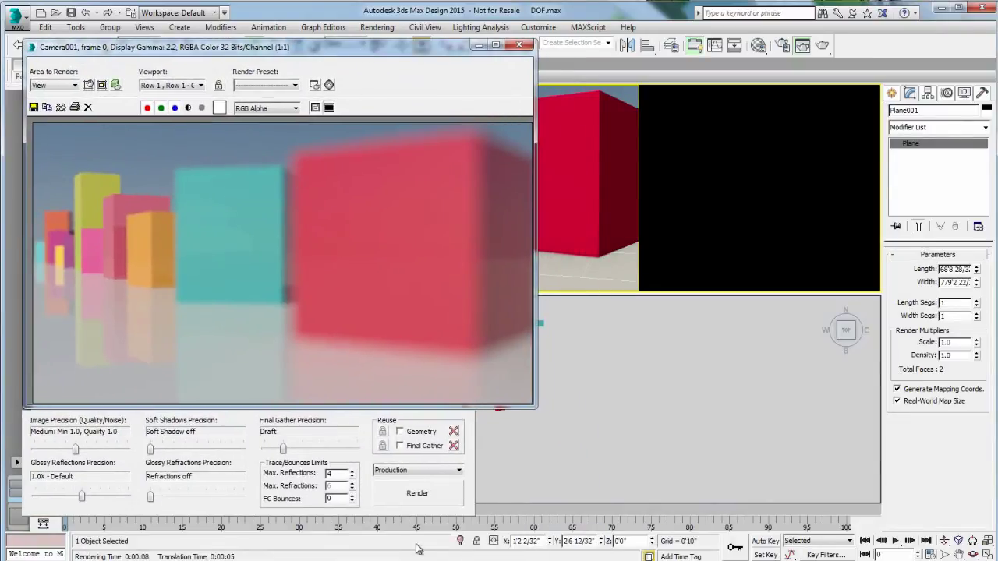
# Step: Re-render with the closer focus, then select and slightly nudge Camera001 in the Top view
pyautogui.click(418, 495)
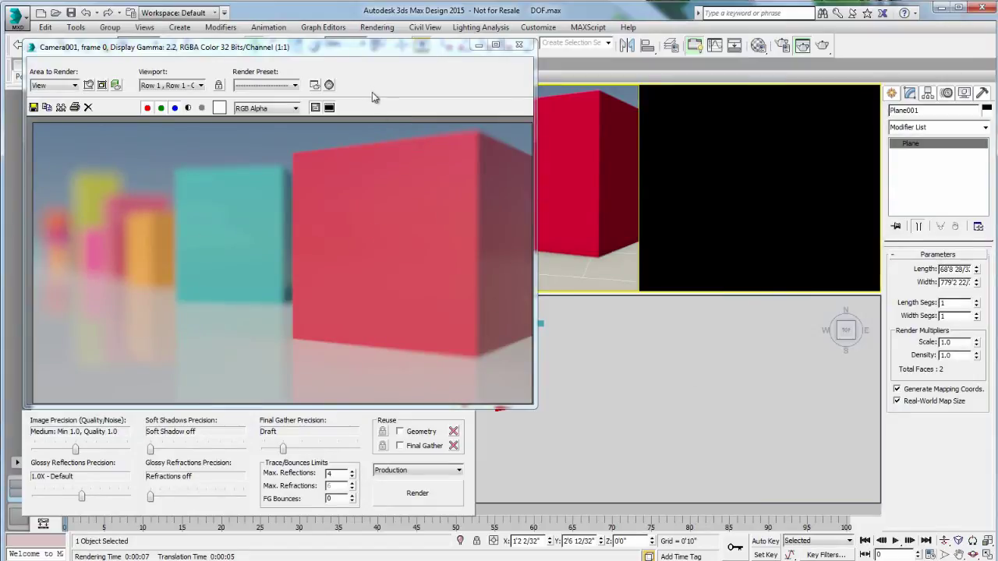
pyautogui.click(478, 45)
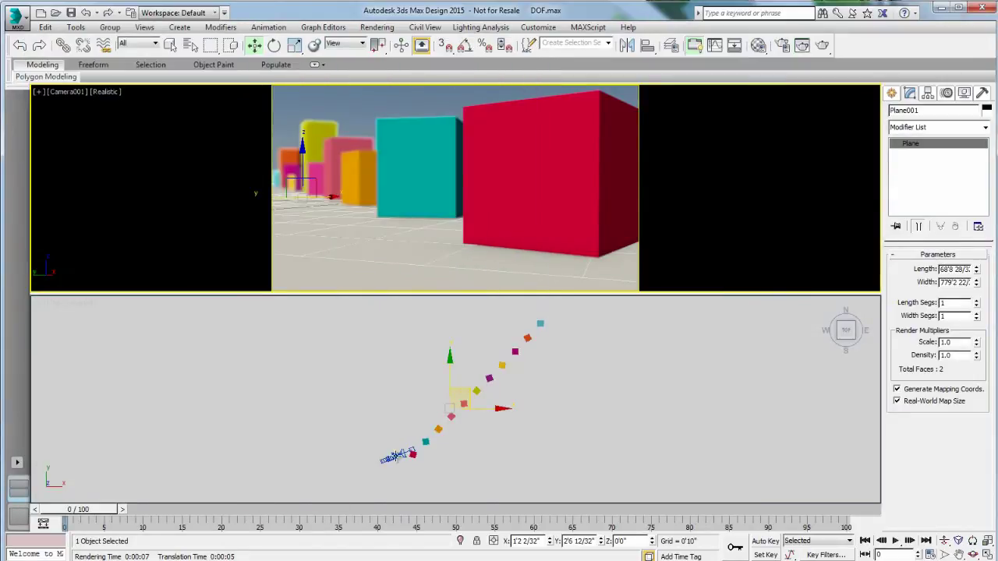
pyautogui.click(390, 458)
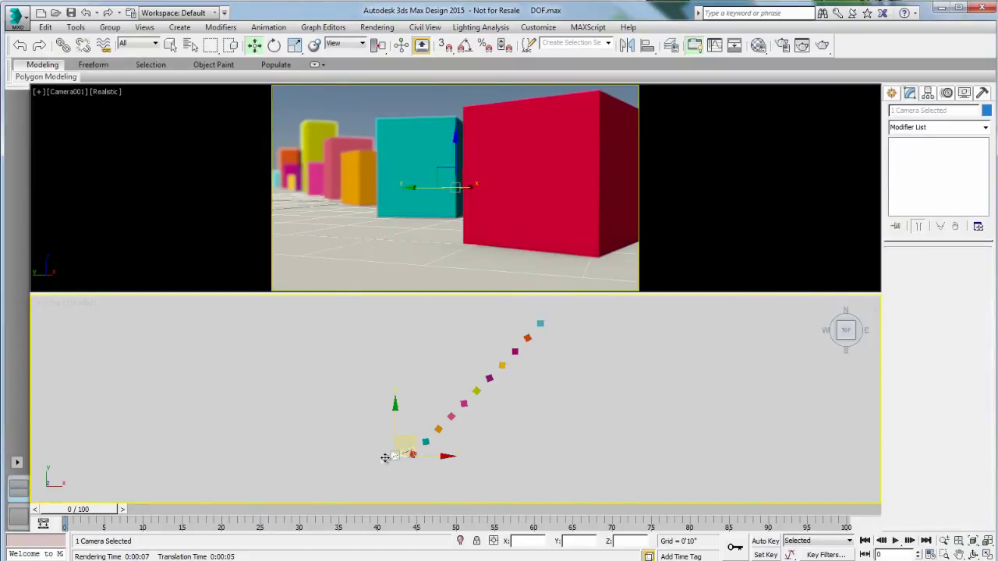
pyautogui.moveTo(387, 459); pyautogui.dragTo(384, 463)
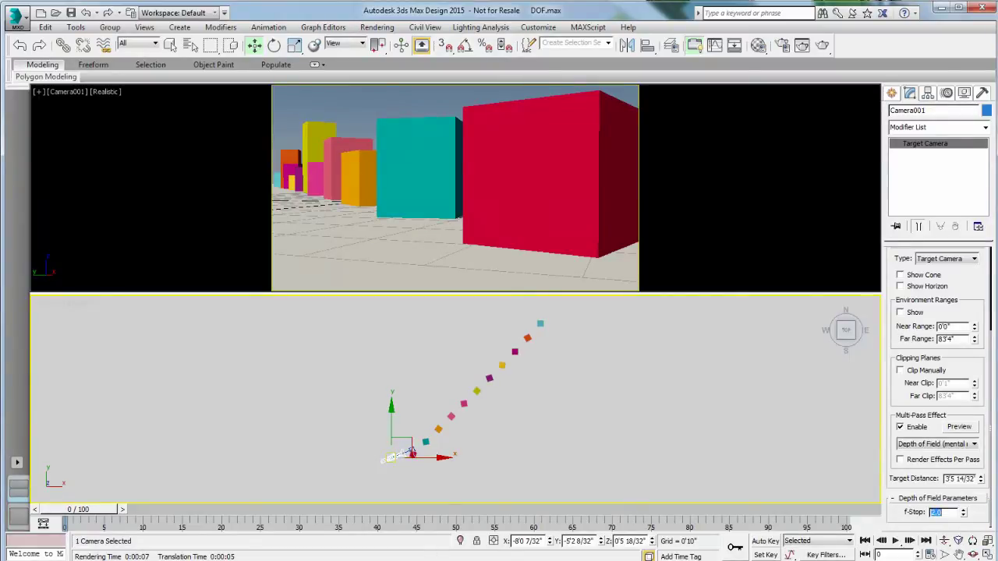
# Step: Render at f-Stop 2.0, keep a cloned copy for comparison, and re-render beside it
pyautogui.click(823, 47)
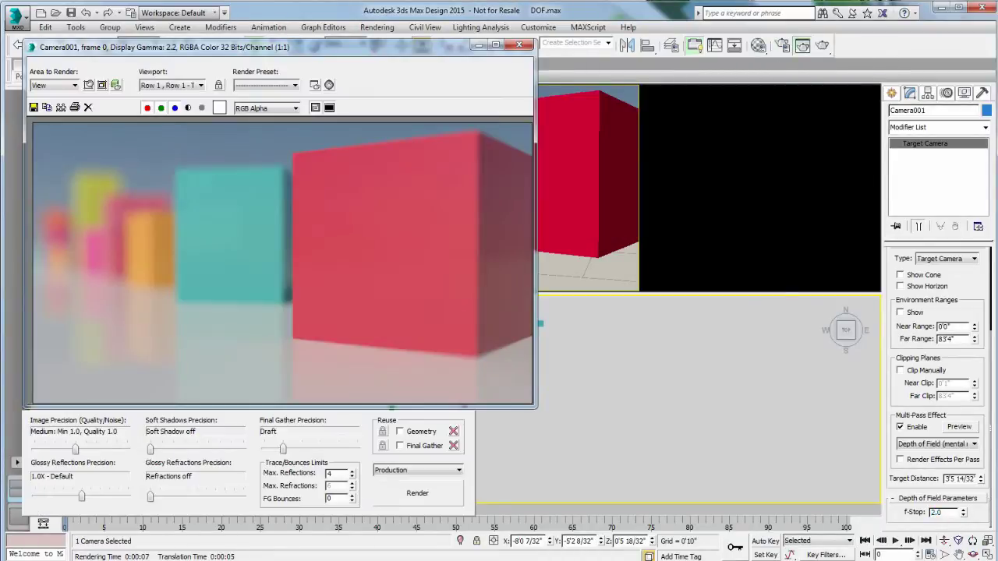
pyautogui.click(47, 107)
pyautogui.moveTo(417, 185)
pyautogui.mouseDown()
pyautogui.moveTo(600, 181)
pyautogui.moveTo(671, 92)
pyautogui.mouseUp()
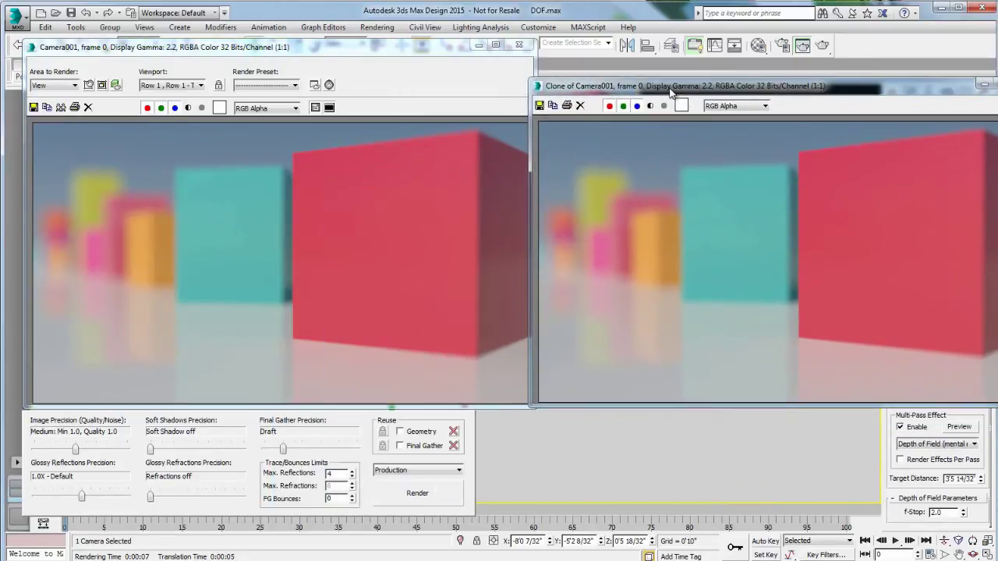
pyautogui.hotkey('shift', 'q')
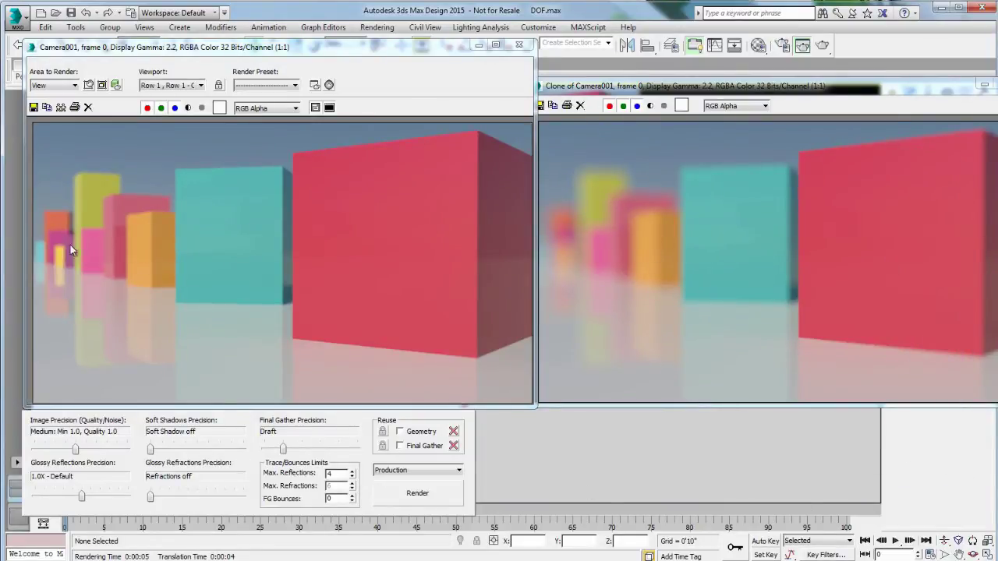
pyautogui.moveTo(938, 100)
pyautogui.mouseDown()
pyautogui.moveTo(901, 87)
pyautogui.moveTo(899, 63)
pyautogui.mouseUp()
pyautogui.click(945, 51)
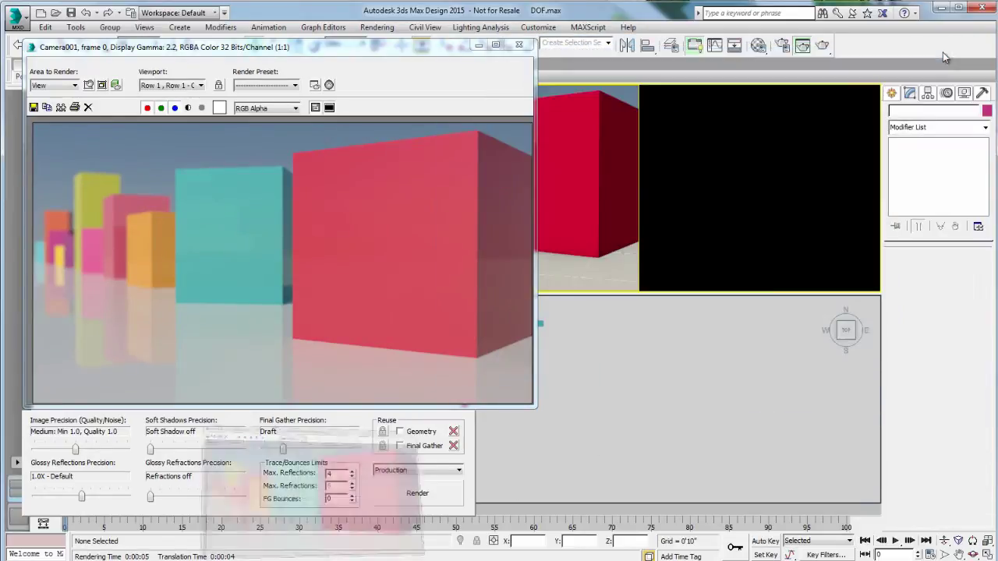
# Step: Select Camera001 and change its f-Stop to 1.5
pyautogui.click(478, 44)
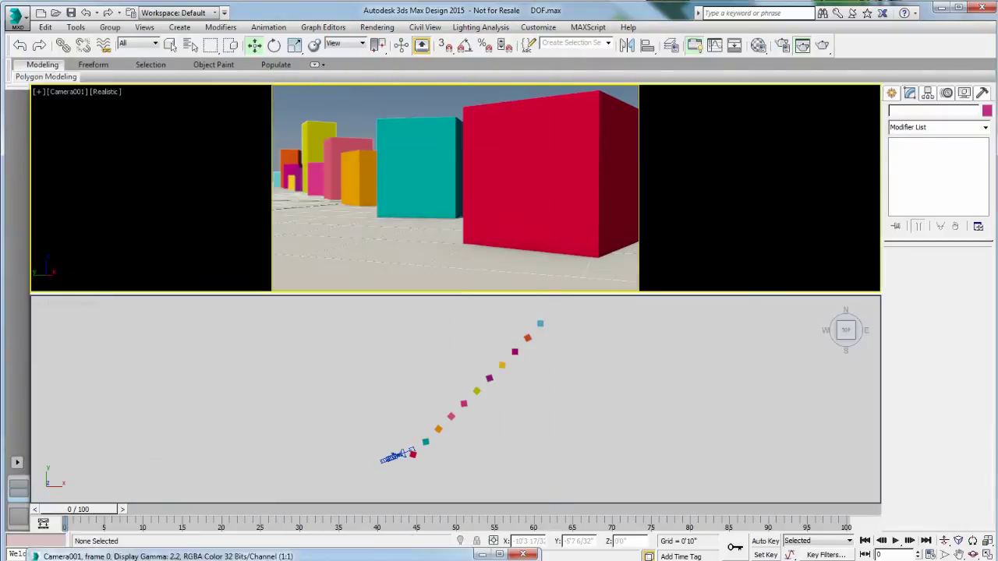
pyautogui.click(391, 457)
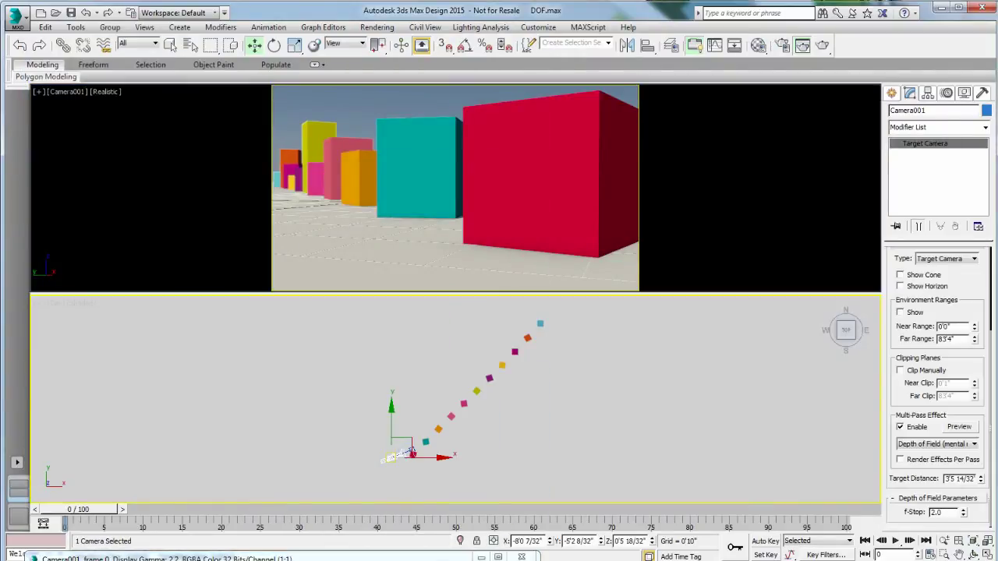
pyautogui.click(481, 557)
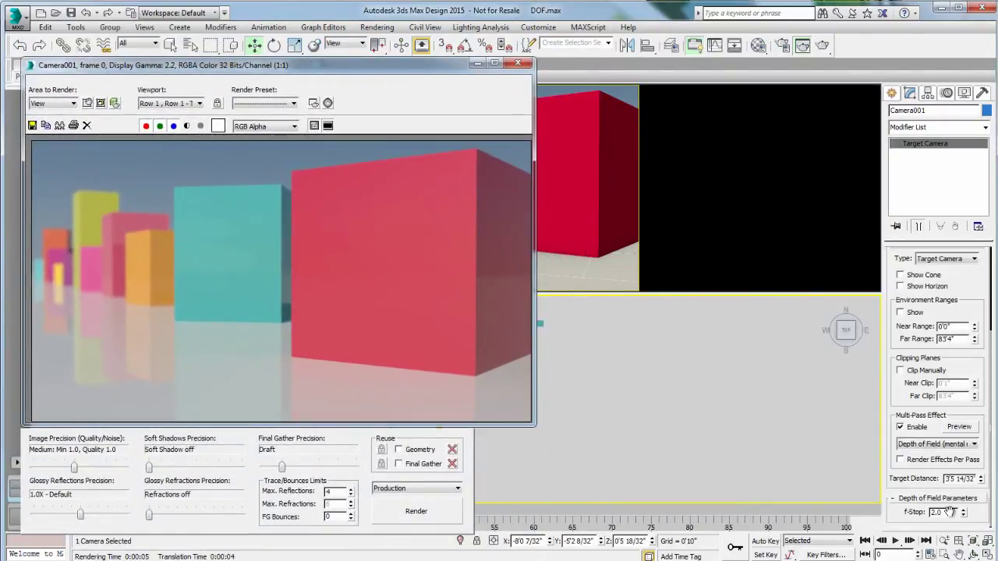
pyautogui.doubleClick(945, 511)
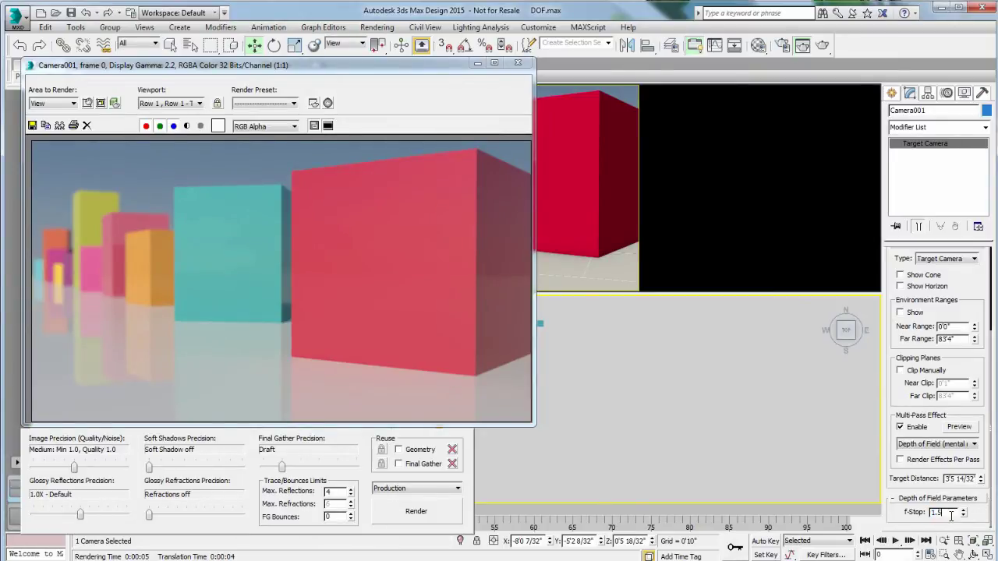
pyautogui.click(748, 504)
# Step: Set the target distance to about 26'10" and render the camera view
pyautogui.moveTo(982, 481); pyautogui.dragTo(968, 1)
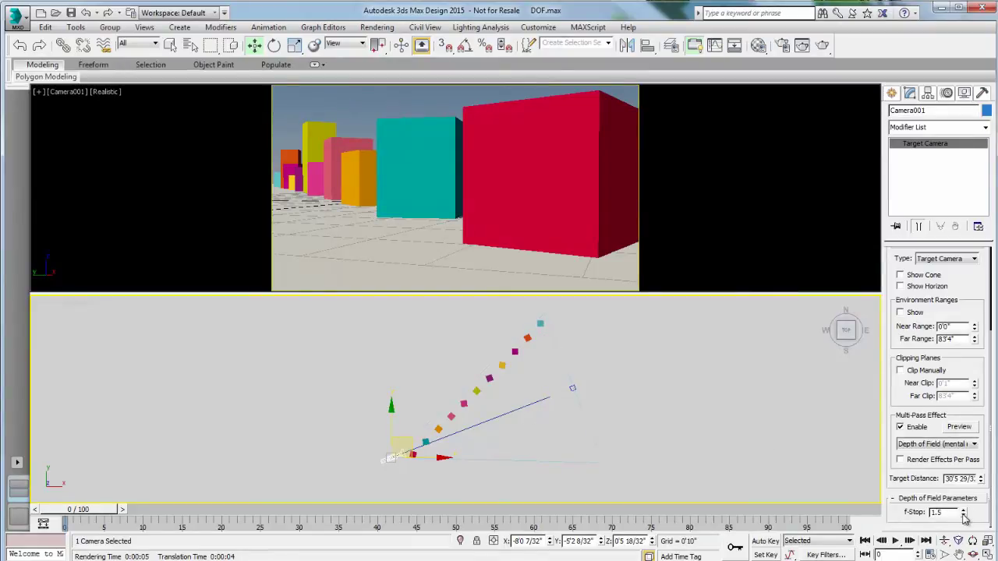
pyautogui.moveTo(981, 483); pyautogui.dragTo(981, 495)
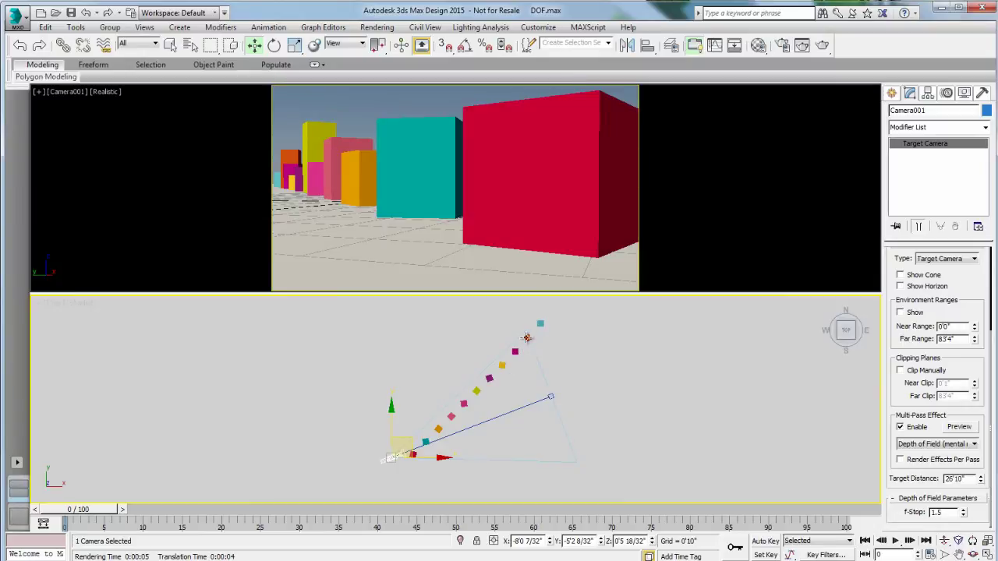
pyautogui.click(527, 335)
pyautogui.hotkey('shift', 'q')
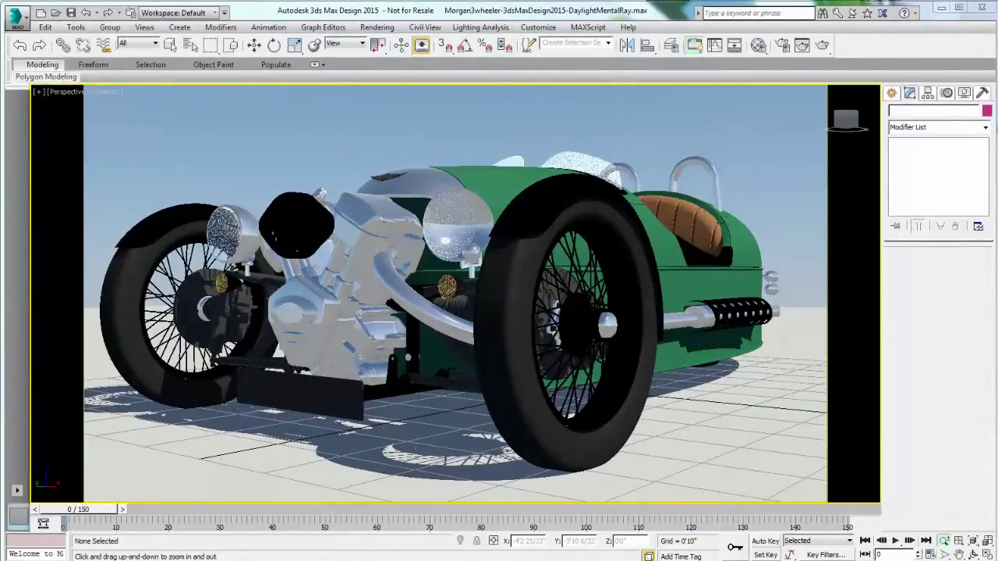
# Step: Create target camera Camera001 from the car scene's perspective view
pyautogui.click(192, 28)
pyautogui.moveTo(201, 225)
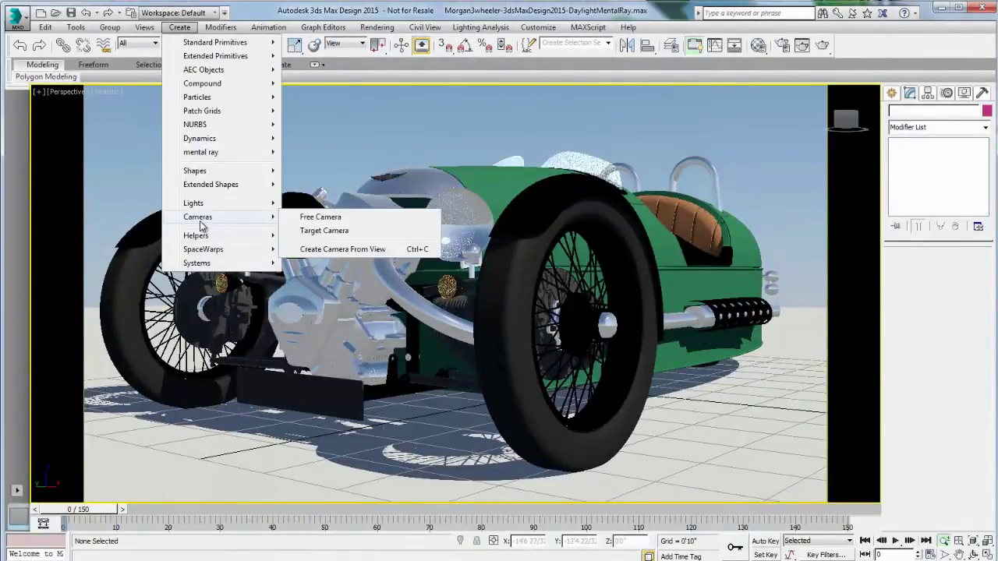
pyautogui.click(347, 250)
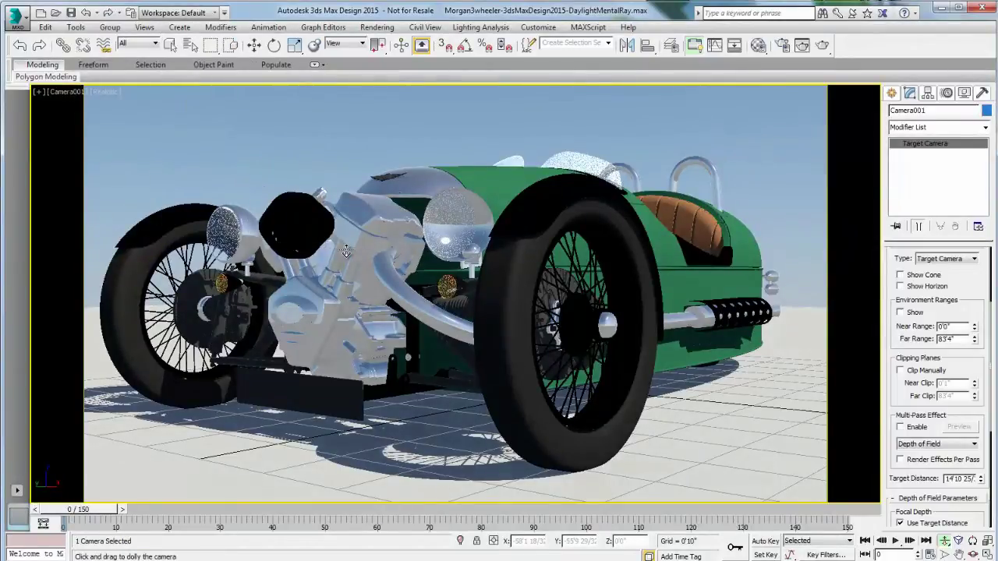
# Step: Switch to the two-stacked viewport layout and return to the Select Object tool
pyautogui.click(18, 492)
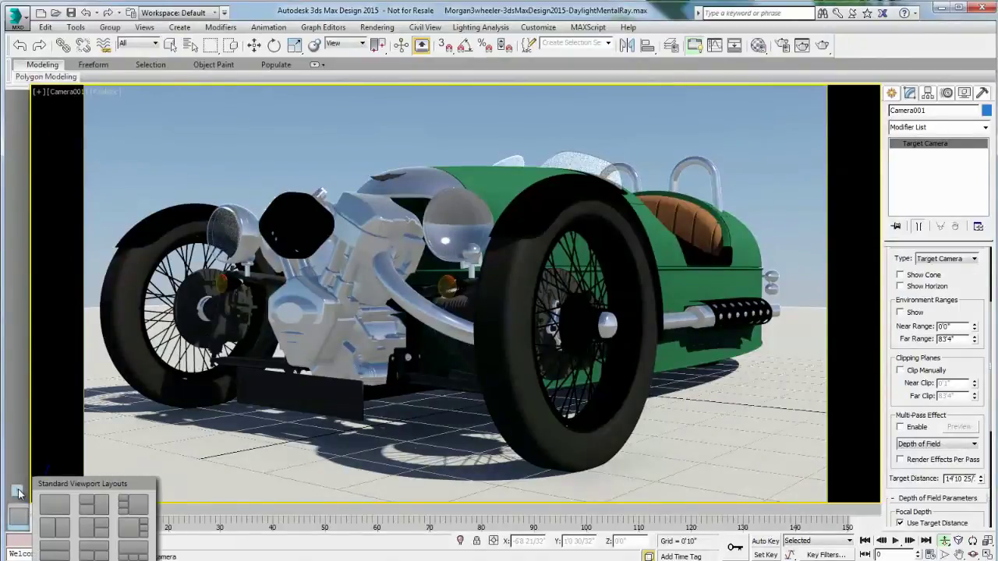
pyautogui.click(63, 553)
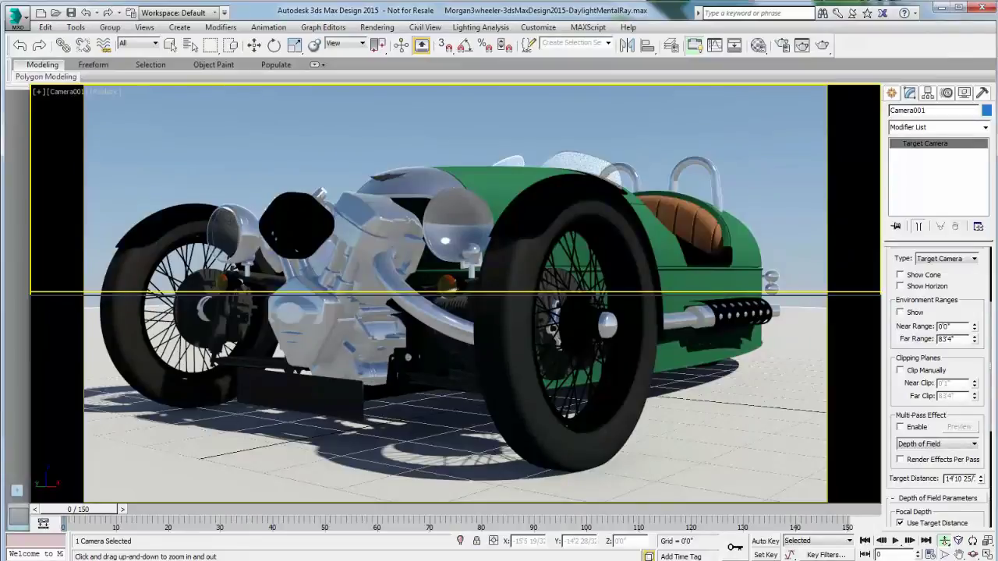
pyautogui.click(171, 45)
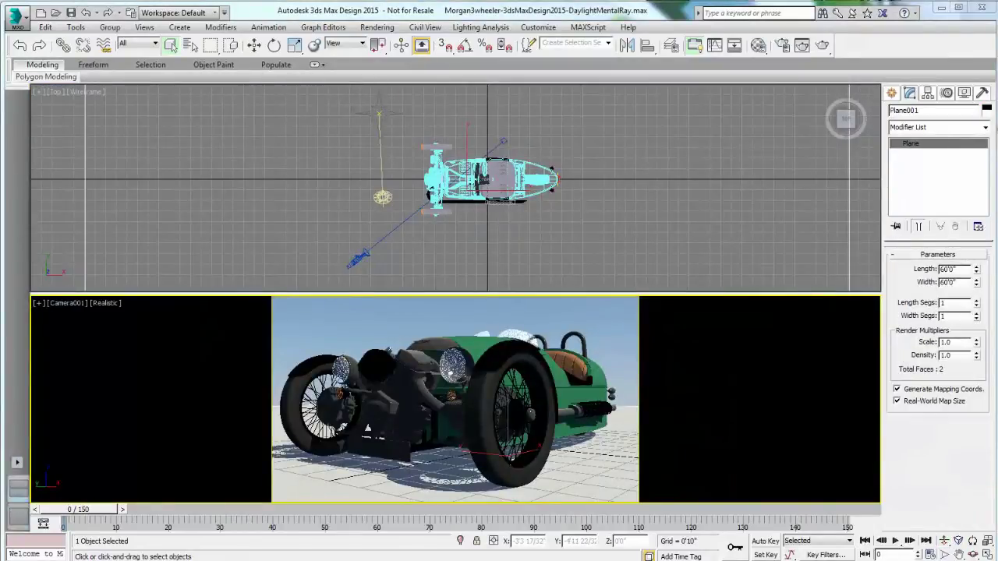
# Step: Select Camera001 itself, not its target, in the Top view
pyautogui.click(355, 261)
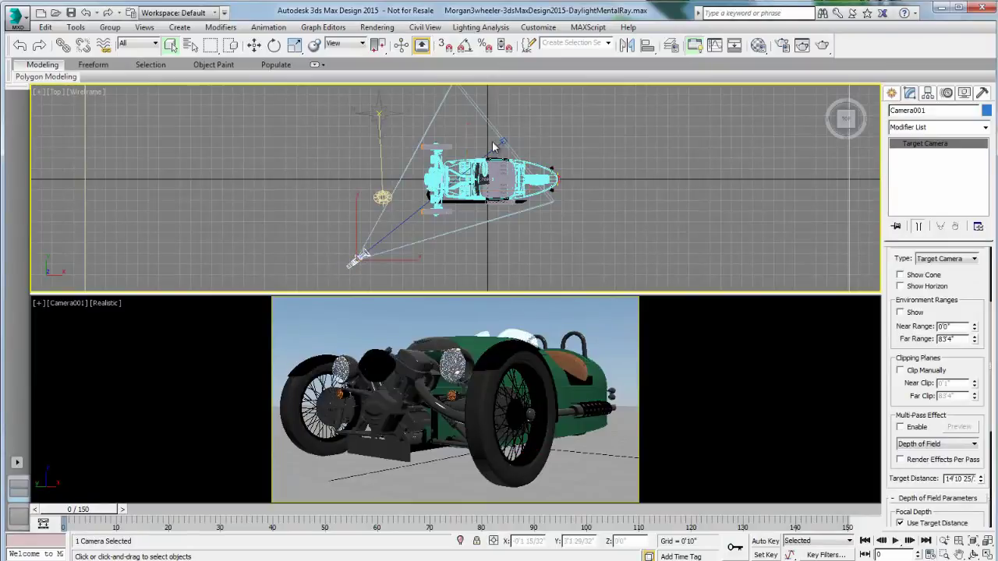
pyautogui.click(503, 142)
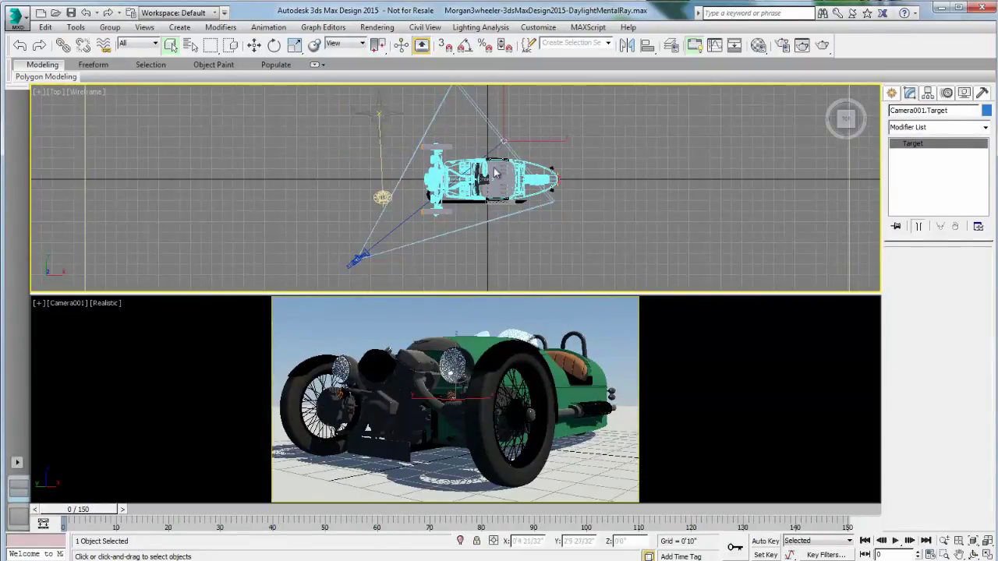
pyautogui.click(354, 261)
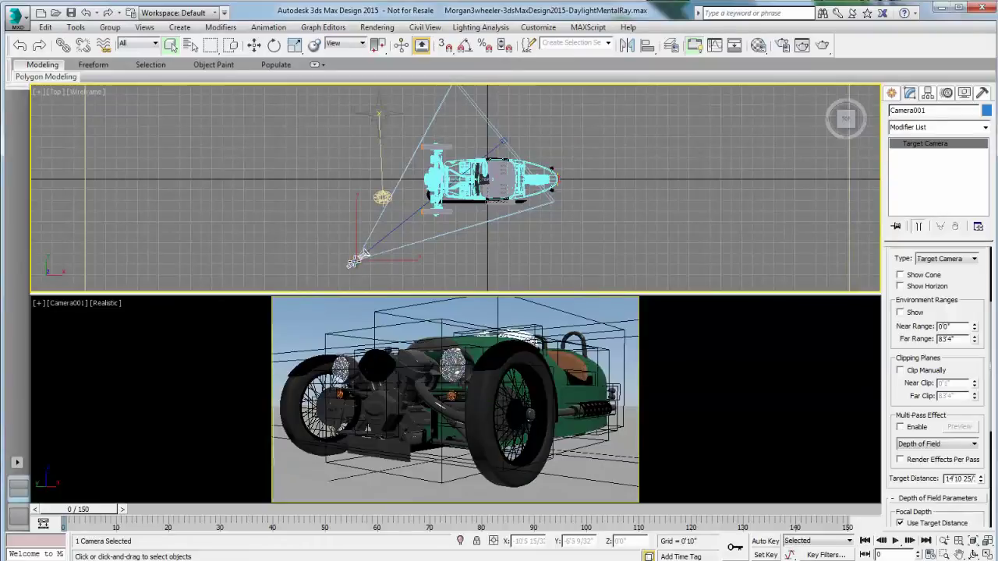
# Step: Enable Multi-Pass Effect with Depth of Field (mental ray), preview it, and activate the camera viewport
pyautogui.click(902, 428)
pyautogui.click(934, 444)
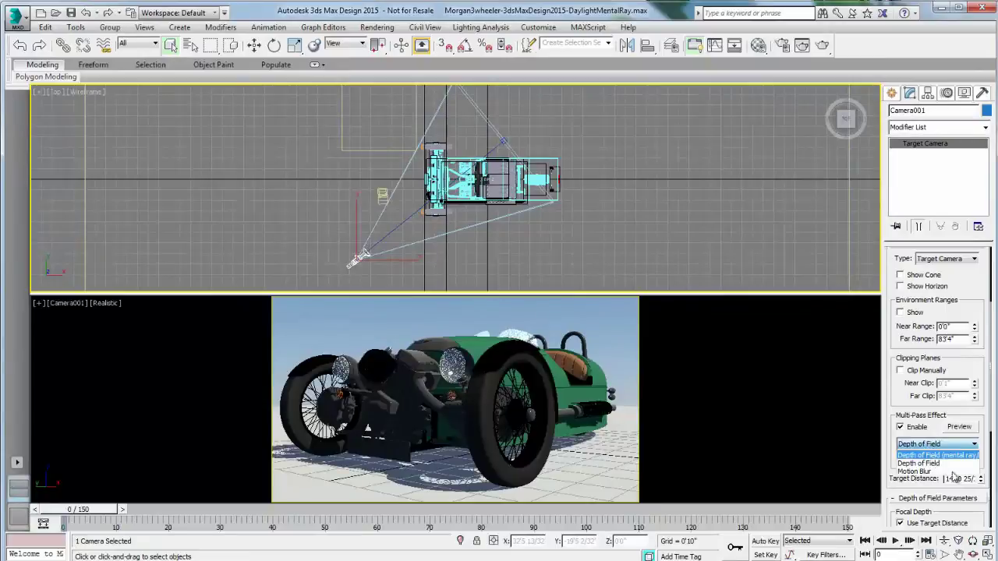
pyautogui.click(936, 456)
pyautogui.scroll(1, 984, 442)
pyautogui.scroll(-1, 985, 442)
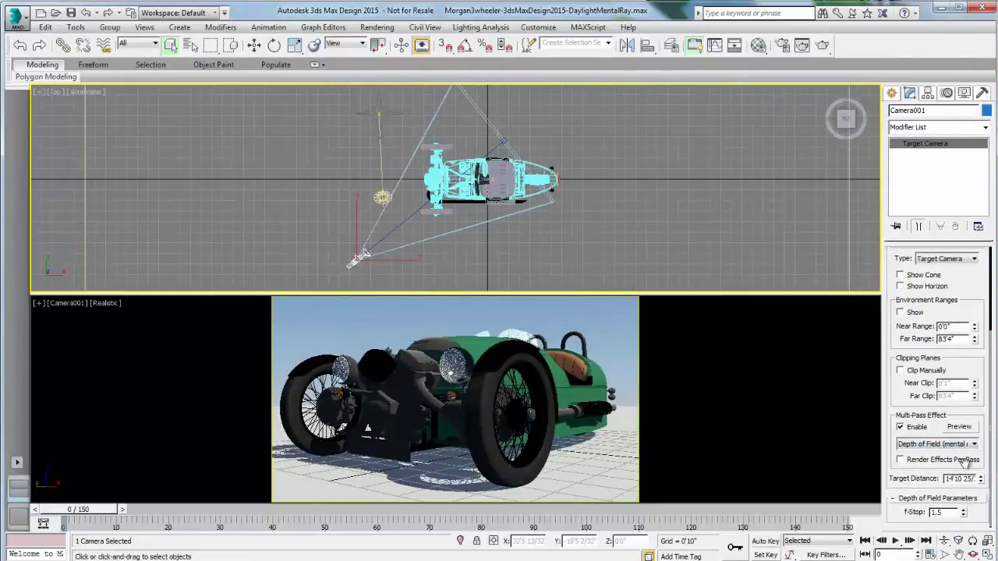
pyautogui.click(959, 427)
pyautogui.click(753, 452)
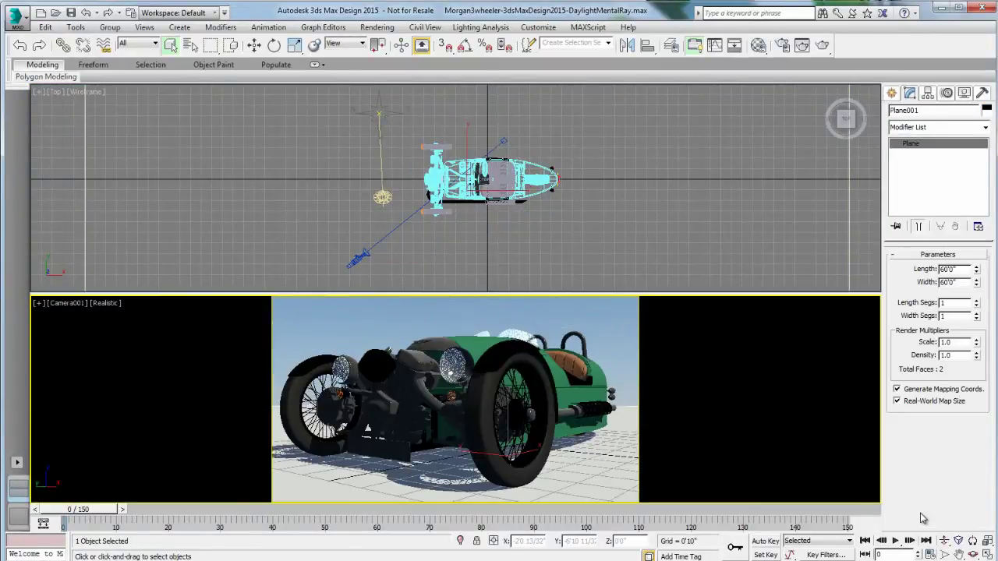
# Step: Set Camera001's f-Stop to 0.5, pull its target closer to about 8'11", and render
pyautogui.click(355, 259)
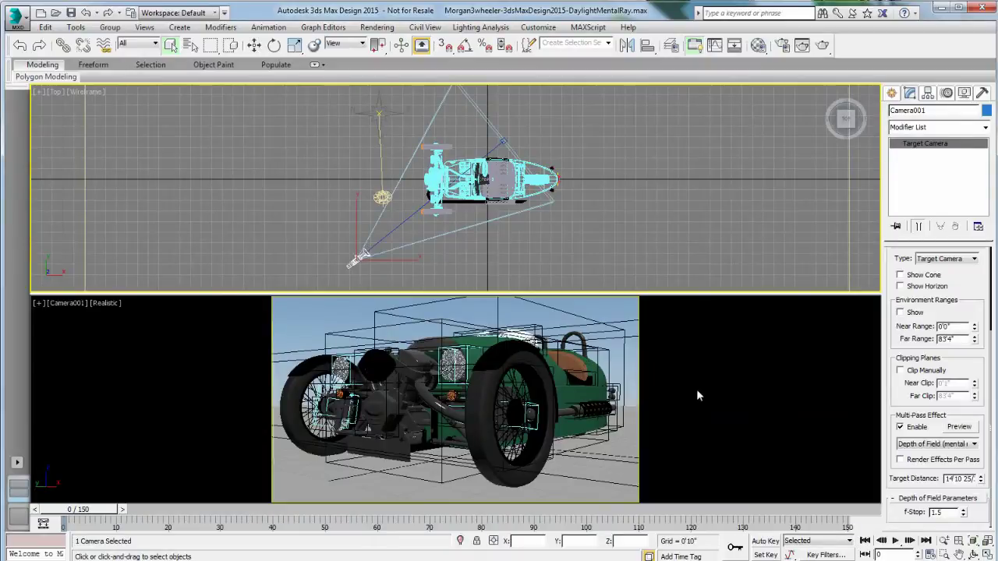
pyautogui.rightClick(704, 396)
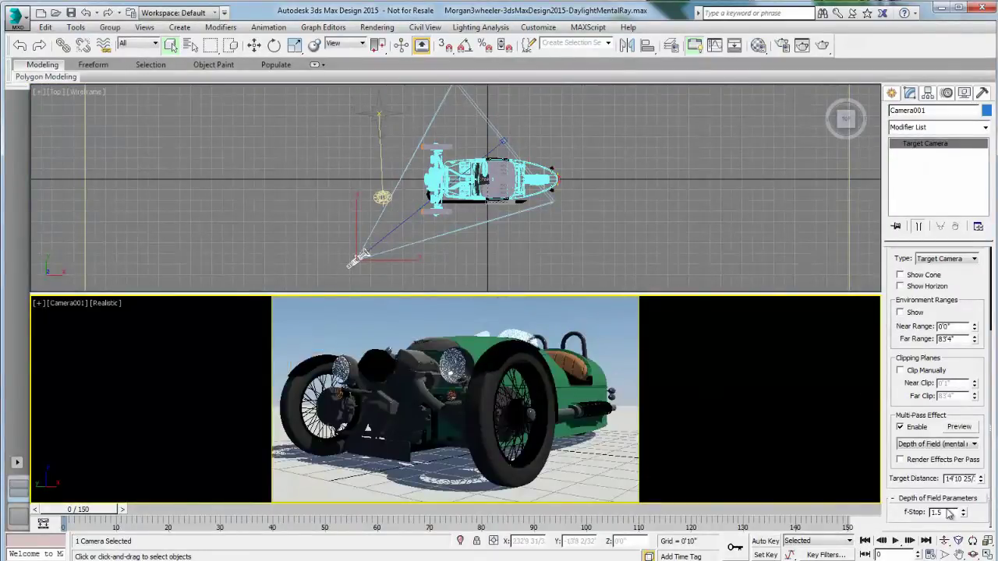
pyautogui.moveTo(948, 512); pyautogui.dragTo(917, 512)
pyautogui.press('Return')
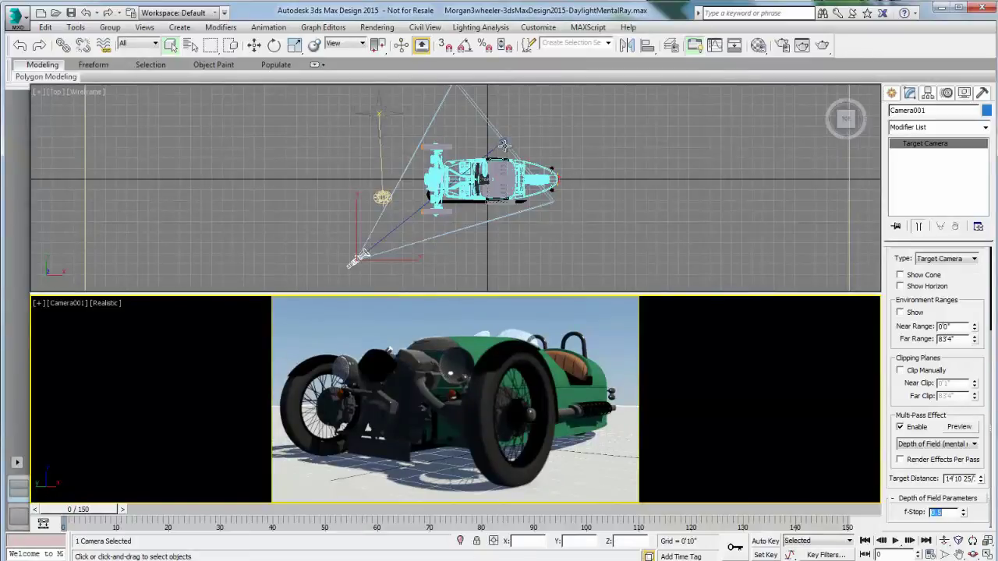
pyautogui.moveTo(981, 484)
pyautogui.mouseDown()
pyautogui.moveTo(981, 512)
pyautogui.moveTo(981, 499)
pyautogui.mouseUp()
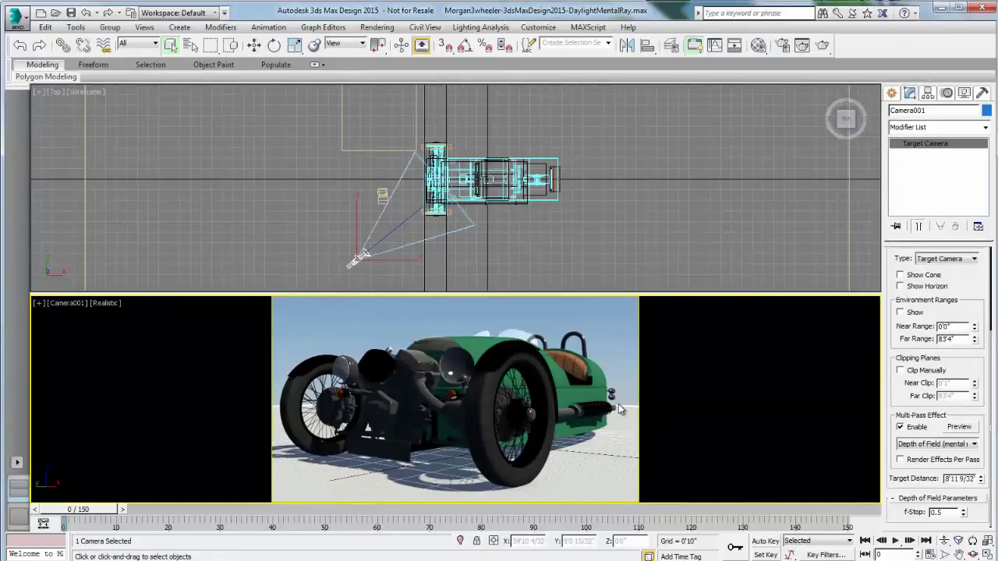
pyautogui.hotkey('shift', 'q')
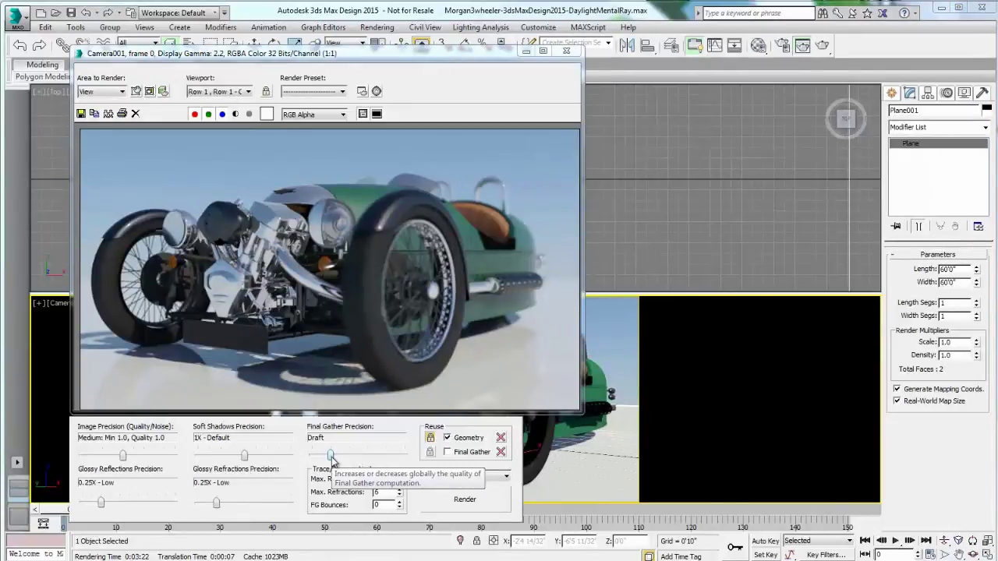
pyautogui.moveTo(398, 57); pyautogui.dragTo(375, 75)
pyautogui.click(362, 251)
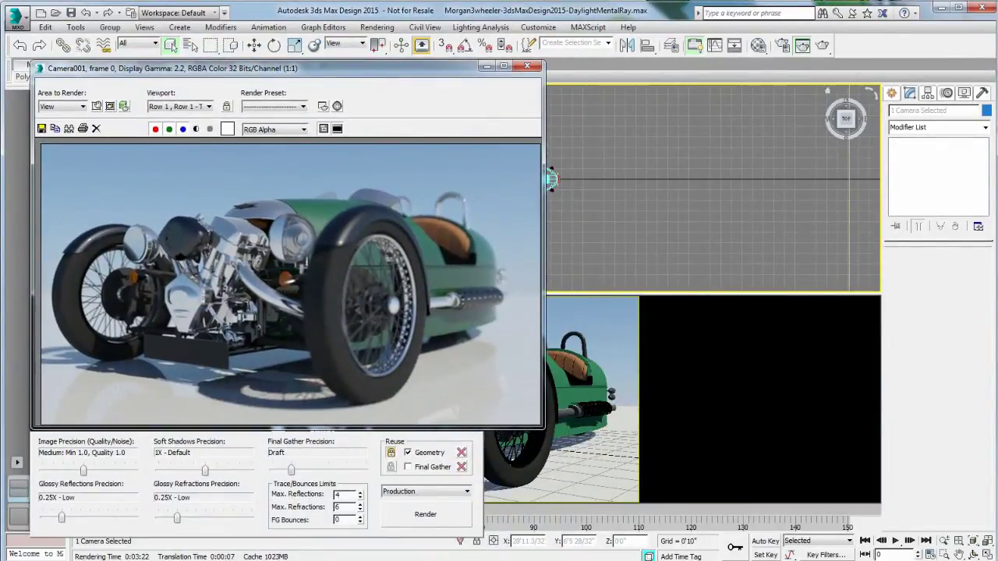
pyautogui.click(892, 92)
pyautogui.click(910, 92)
pyautogui.moveTo(457, 68); pyautogui.dragTo(352, 265)
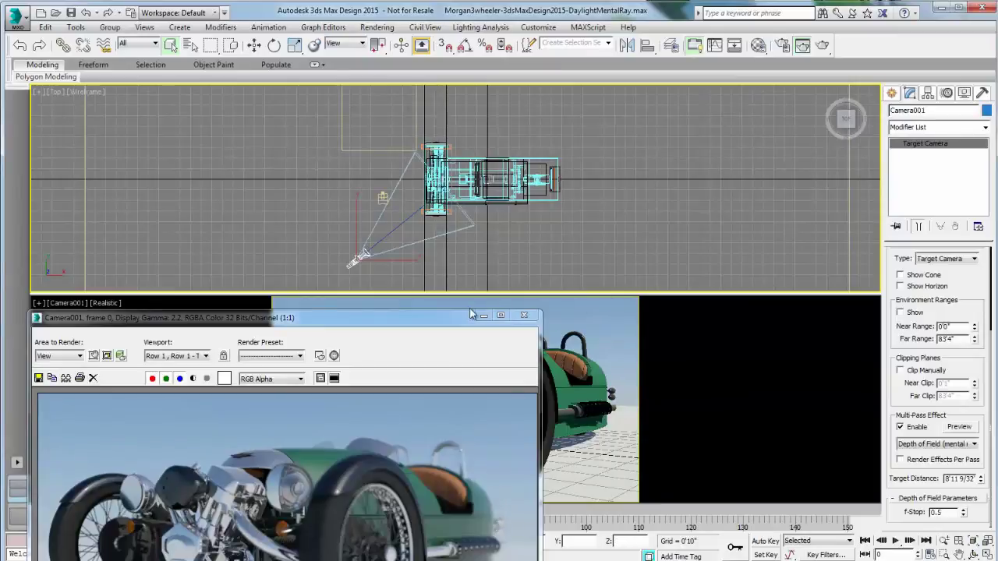
pyautogui.moveTo(426, 318); pyautogui.dragTo(446, 76)
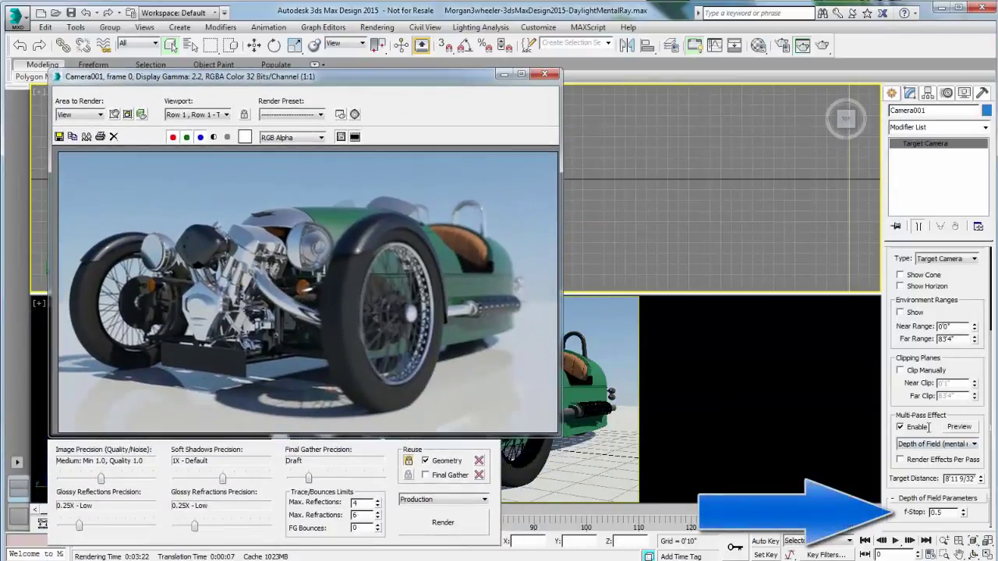
pyautogui.moveTo(949, 512); pyautogui.dragTo(912, 513)
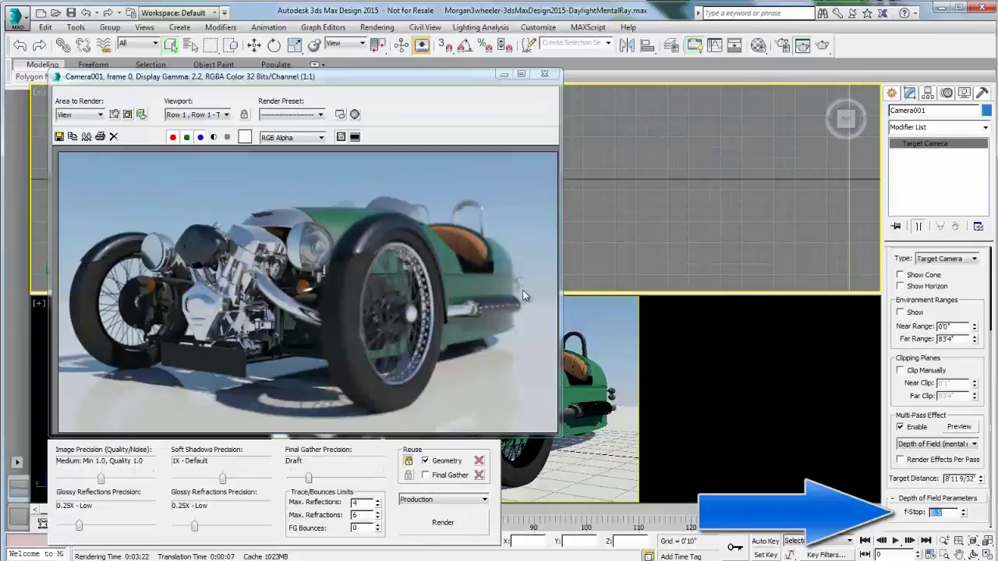
pyautogui.click(350, 88)
pyautogui.moveTo(350, 88); pyautogui.dragTo(342, 308)
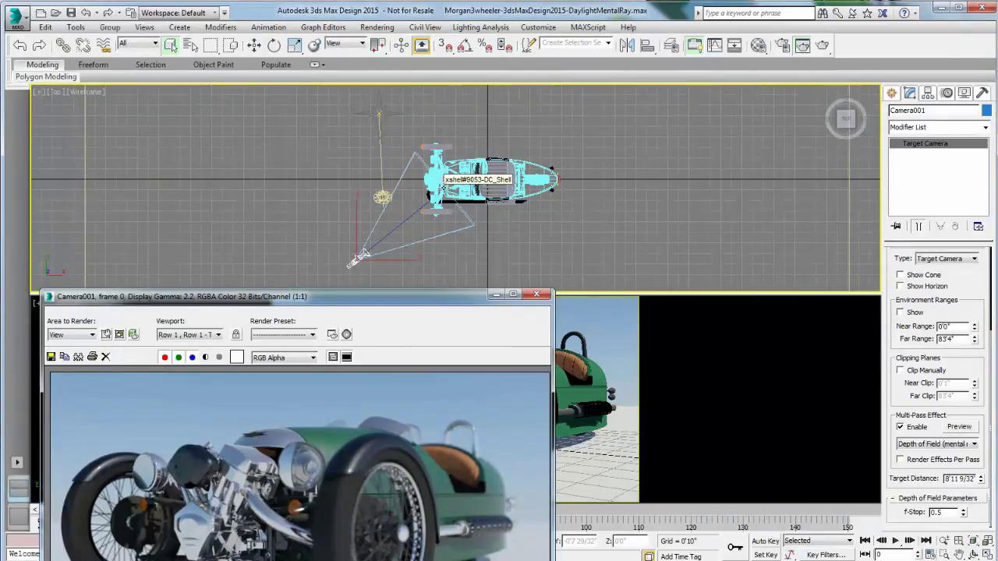
# Step: Set Camera001's f-Stop to 2.0
pyautogui.moveTo(338, 302); pyautogui.dragTo(319, 95)
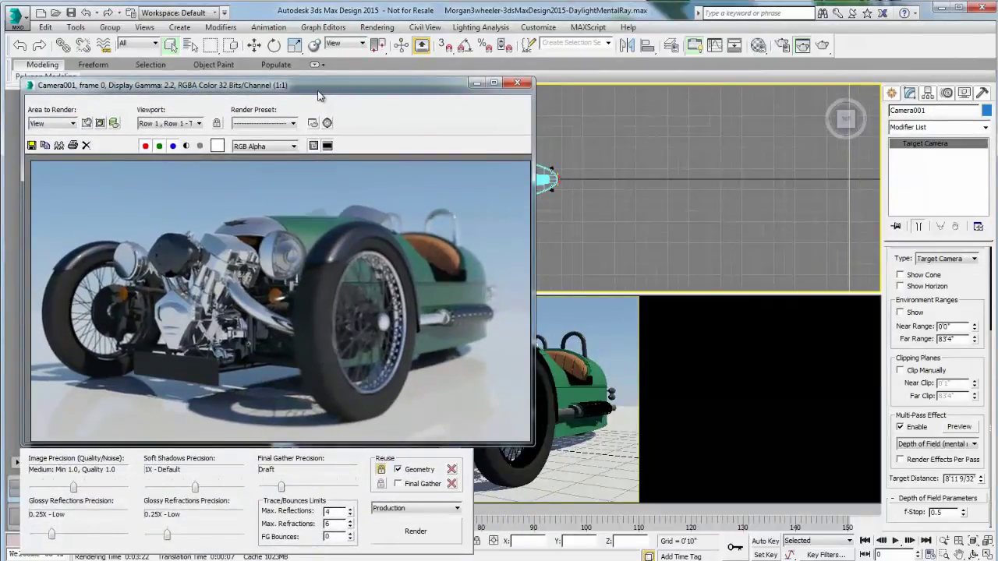
pyautogui.doubleClick(936, 513)
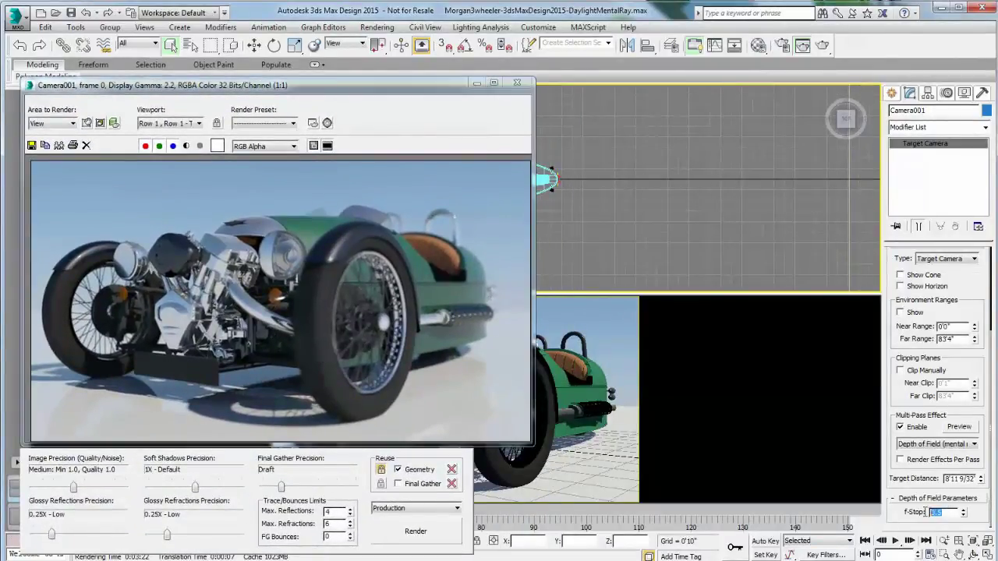
pyautogui.write('1.0')
pyautogui.press('Return')
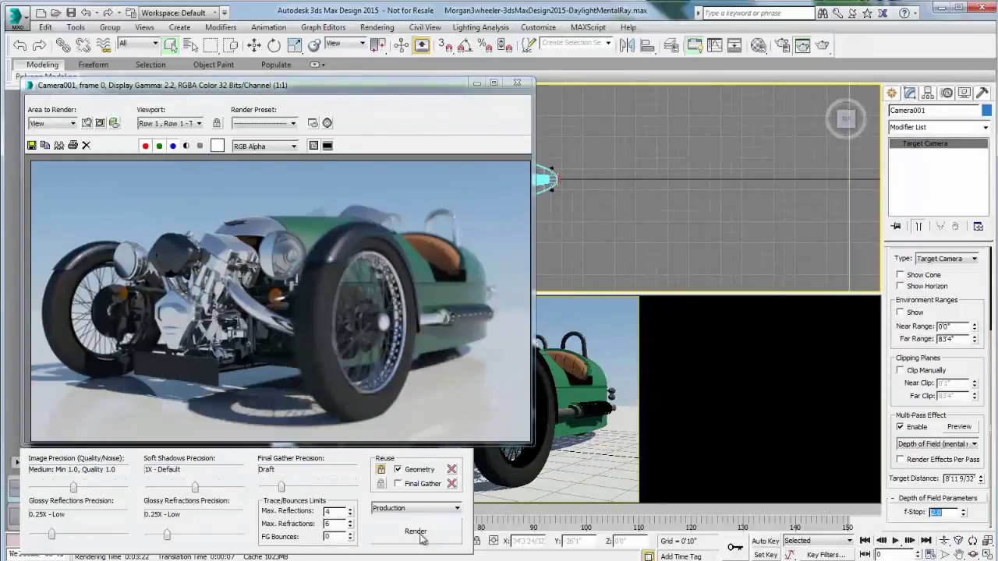
# Step: Clone the earlier render, re-render the car, compare both frames side by side, then put them away
pyautogui.click(58, 145)
pyautogui.moveTo(499, 181)
pyautogui.mouseDown()
pyautogui.moveTo(593, 178)
pyautogui.moveTo(768, 86)
pyautogui.mouseUp()
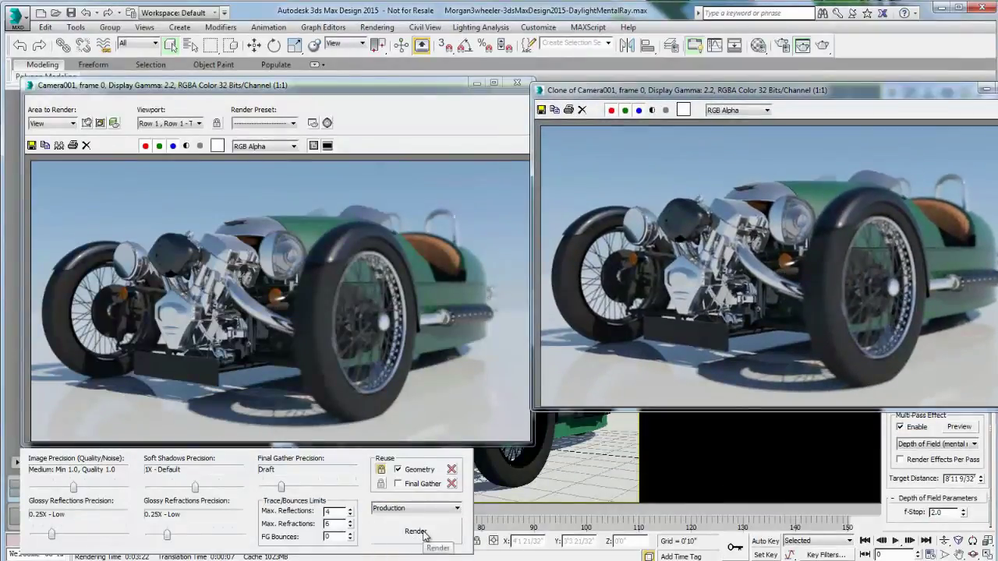
pyautogui.click(421, 532)
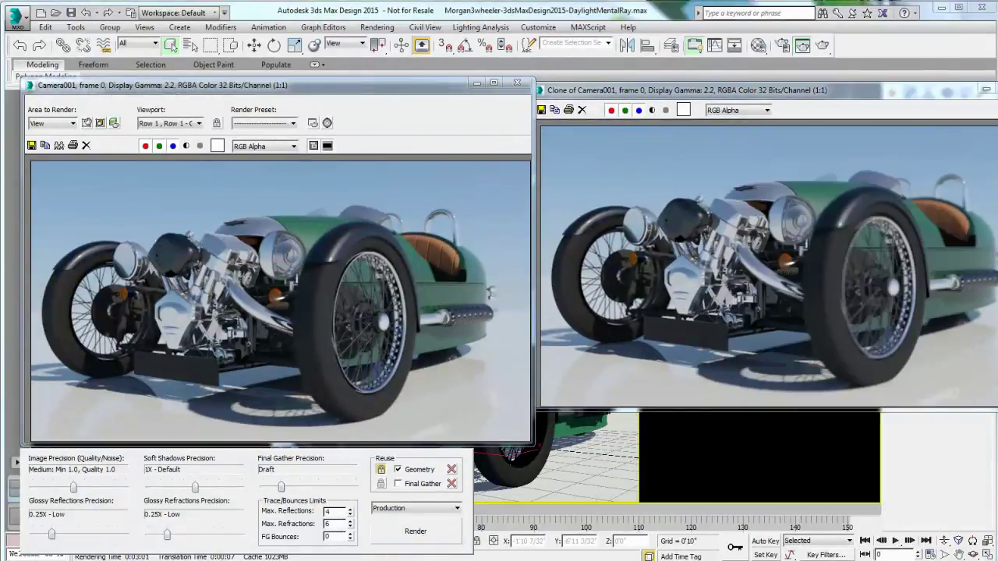
pyautogui.moveTo(817, 104)
pyautogui.mouseDown()
pyautogui.moveTo(584, 147)
pyautogui.moveTo(801, 127)
pyautogui.mouseUp()
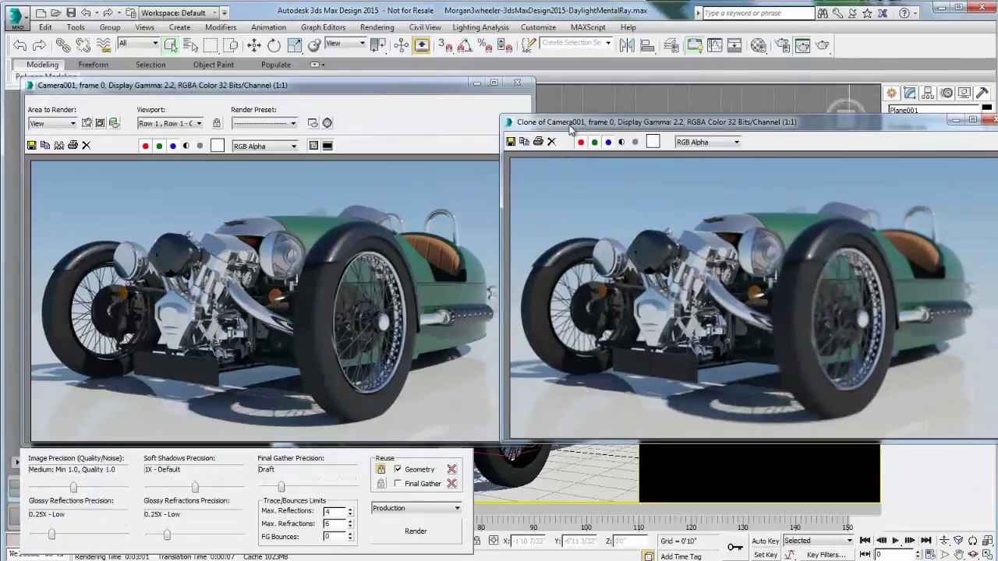
pyautogui.moveTo(572, 127); pyautogui.dragTo(606, 124)
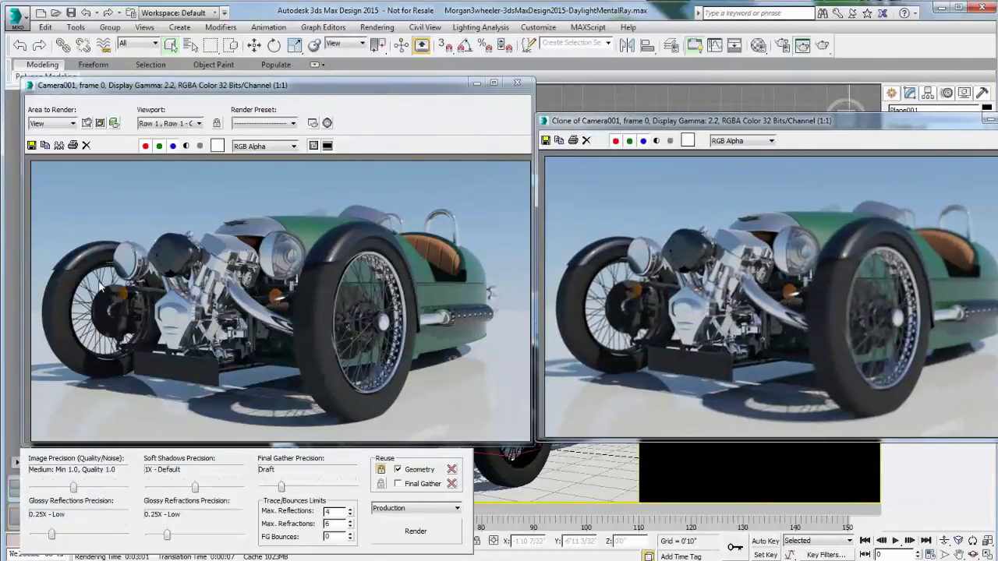
pyautogui.moveTo(860, 126); pyautogui.dragTo(708, 129)
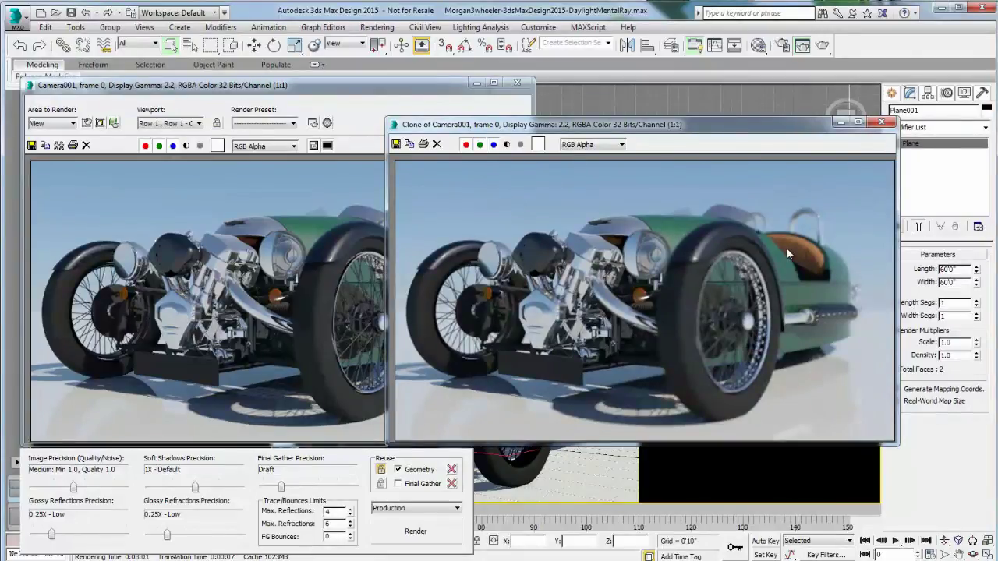
pyautogui.click(840, 124)
pyautogui.click(841, 124)
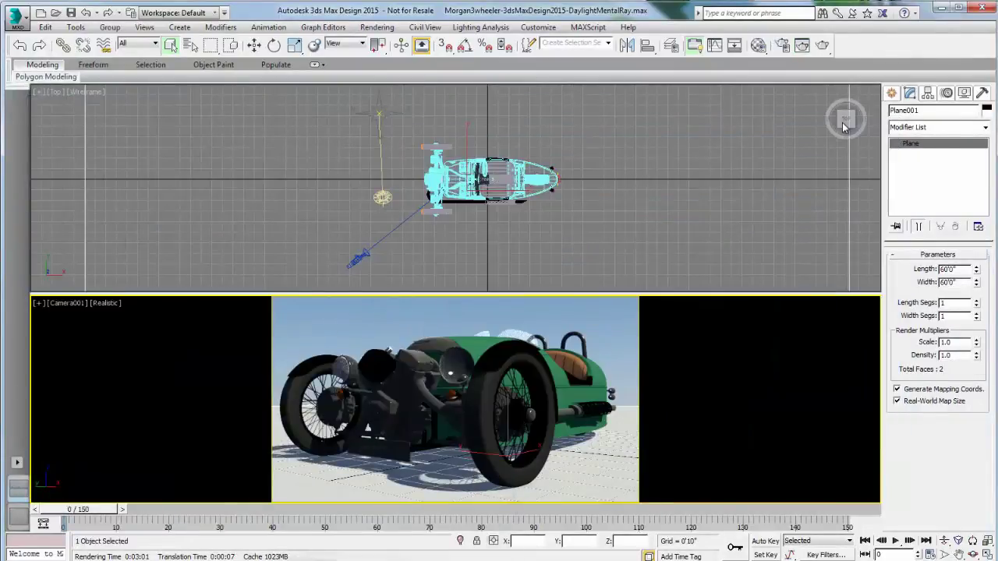
# Step: Reselect Camera001 and lower its f-Stop from 2.0, entering 1.0
pyautogui.click(360, 258)
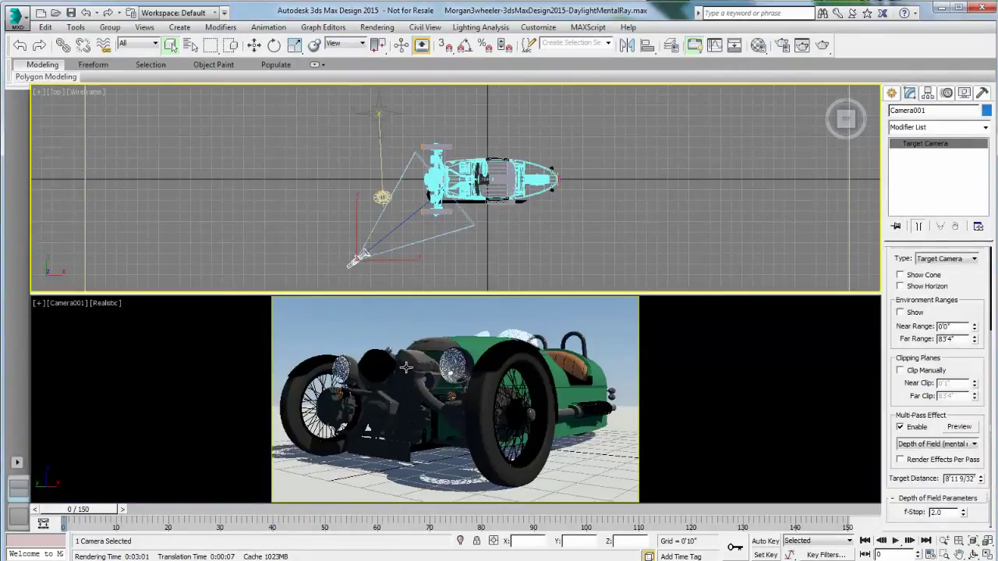
pyautogui.rightClick(729, 331)
pyautogui.moveTo(942, 512); pyautogui.dragTo(915, 512)
pyautogui.write('1.0')
pyautogui.press('Return')
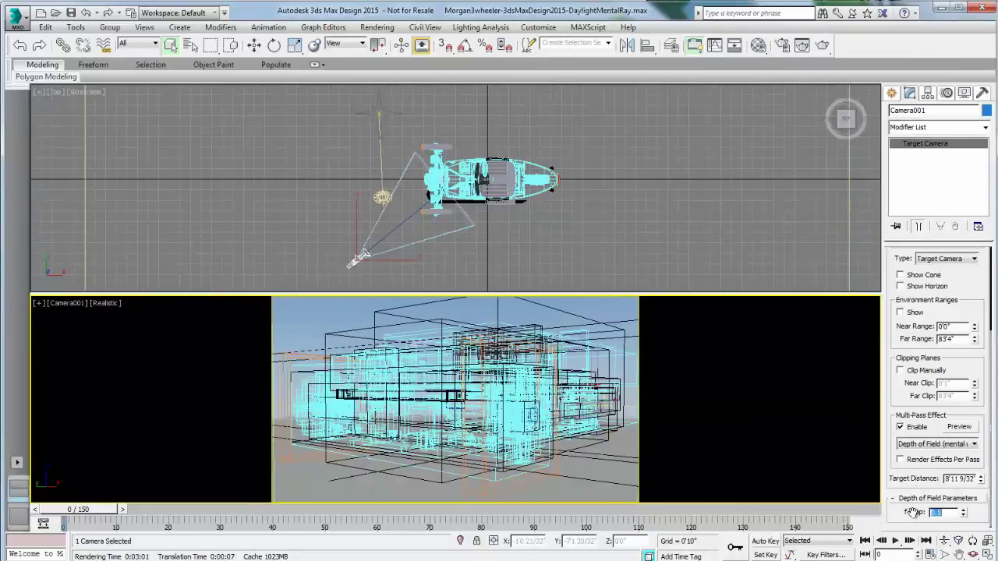